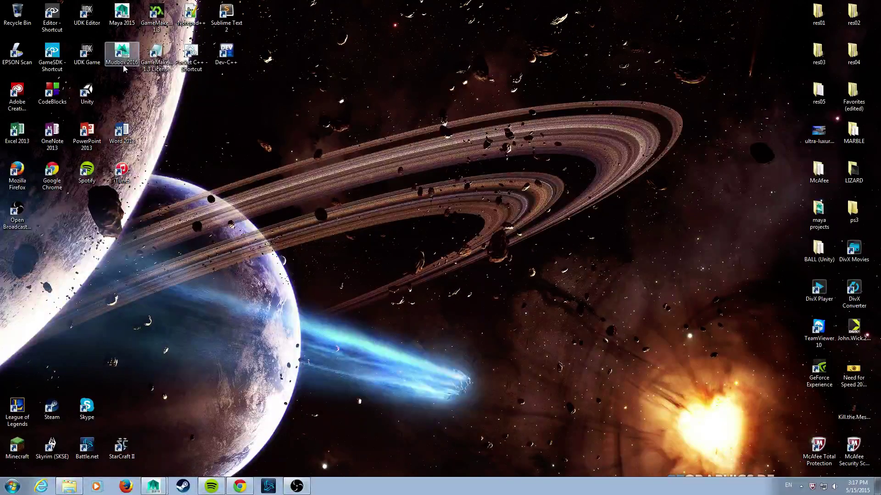
# Launch Adobe Creative Cloud from its desktop shortcut.
pyautogui.doubleClick(17, 96)
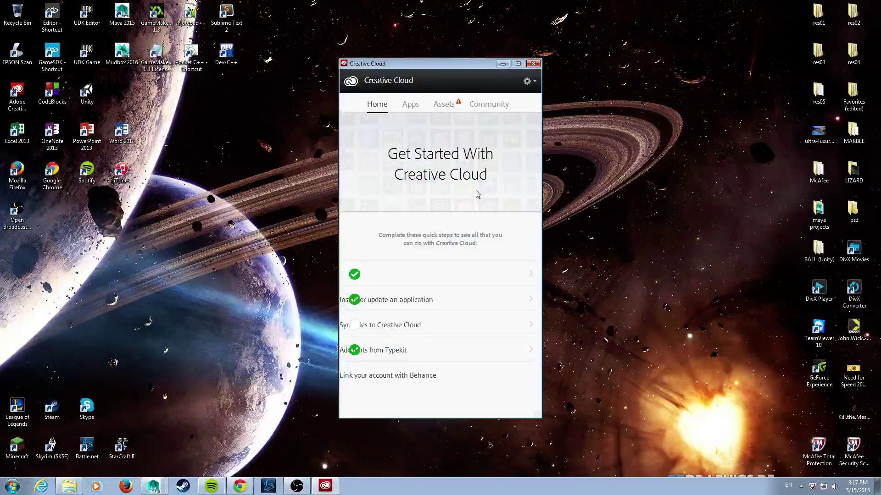
# Browse the list of installed and available Creative Cloud apps under Apps.
pyautogui.click(411, 106)
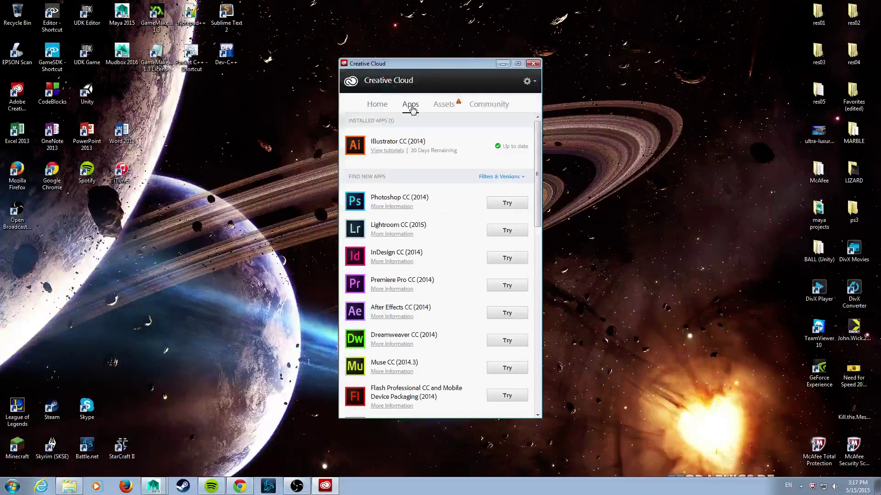
pyautogui.moveTo(442, 144)
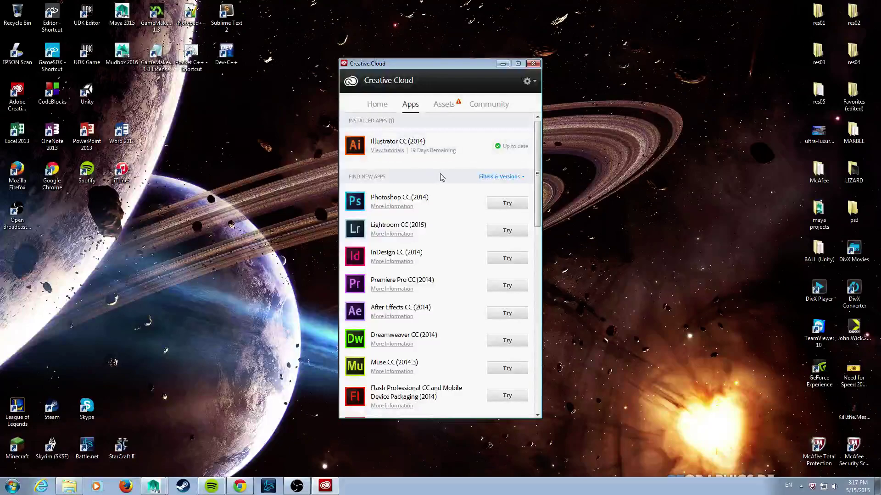
pyautogui.scroll(-5, 442, 178)
pyautogui.scroll(5, 443, 176)
# Minimize the Creative Cloud window to the taskbar.
pyautogui.click(503, 63)
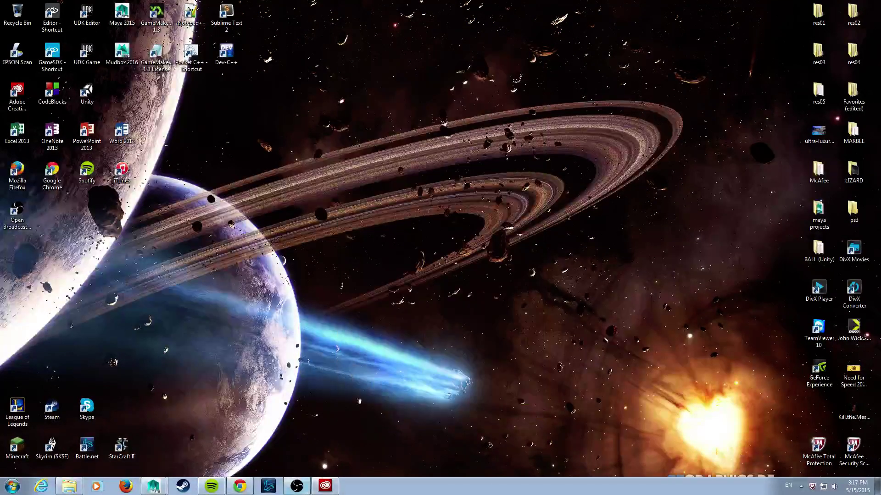
pyautogui.click(325, 486)
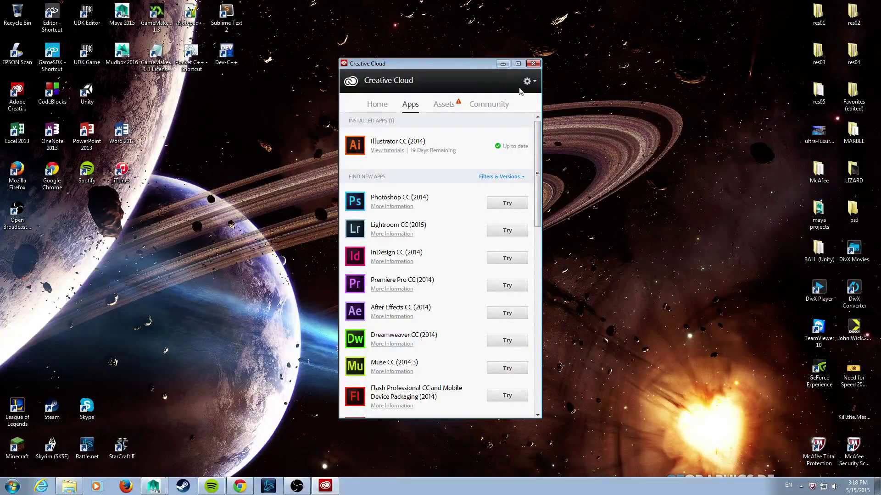
pyautogui.click(505, 65)
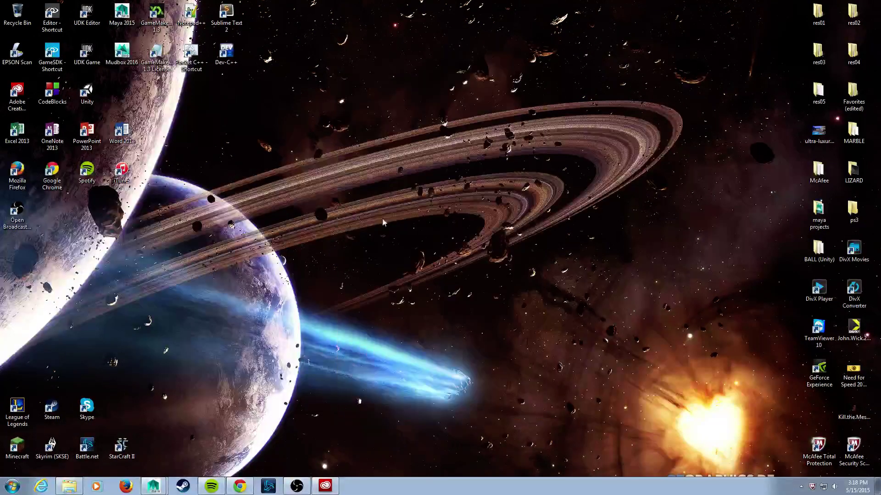
# Bring Maya to the front and select the flying saucer object.
pyautogui.click(155, 488)
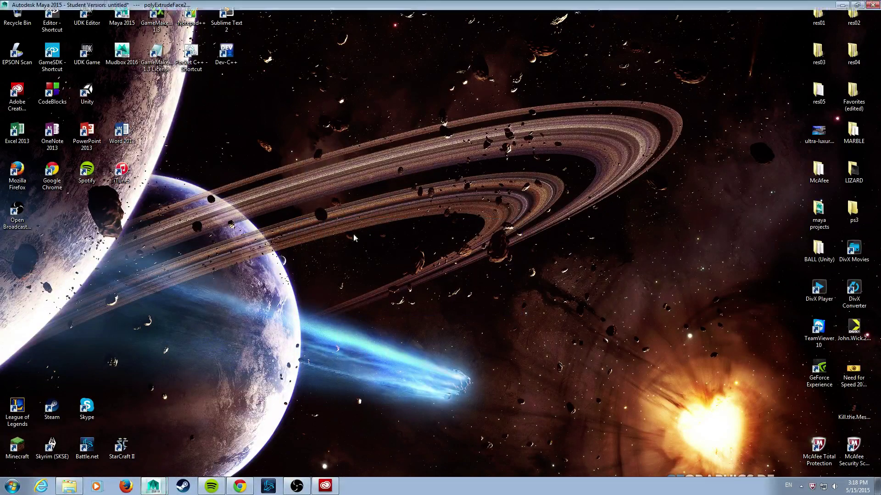
pyautogui.moveTo(35, 183); pyautogui.dragTo(516, 402)
pyautogui.moveTo(122, 202); pyautogui.dragTo(563, 392)
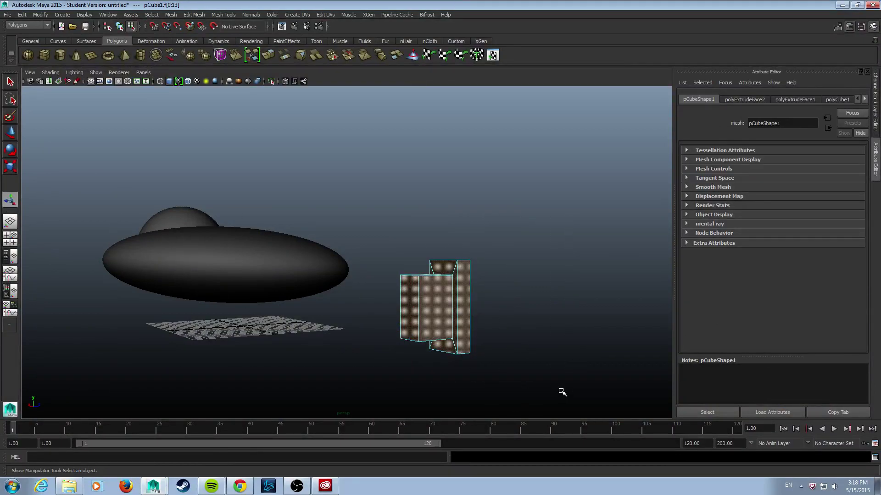
pyautogui.click(562, 392)
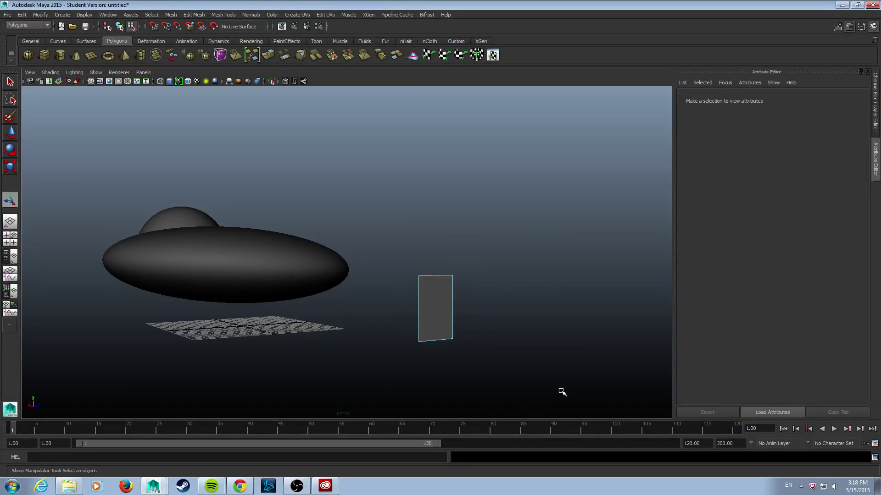
pyautogui.click(190, 231)
# Open the Open Scene dialog, then cancel it without loading a file.
pyautogui.click(7, 14)
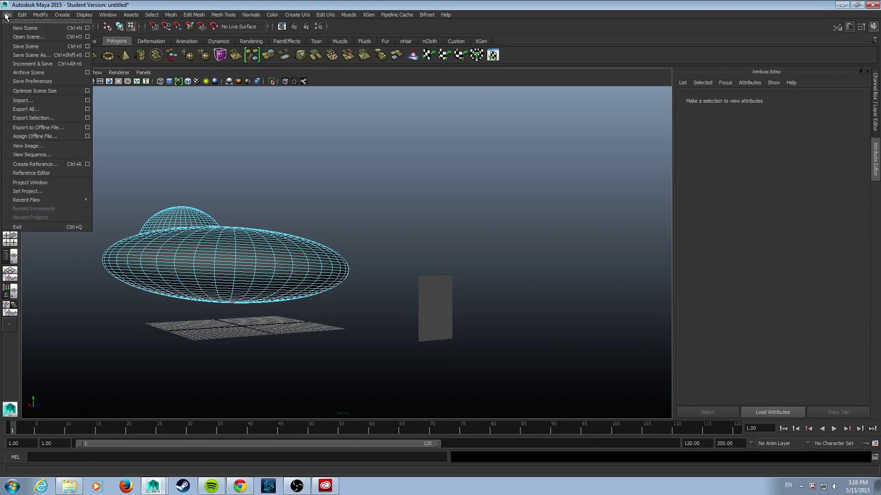
pyautogui.click(19, 36)
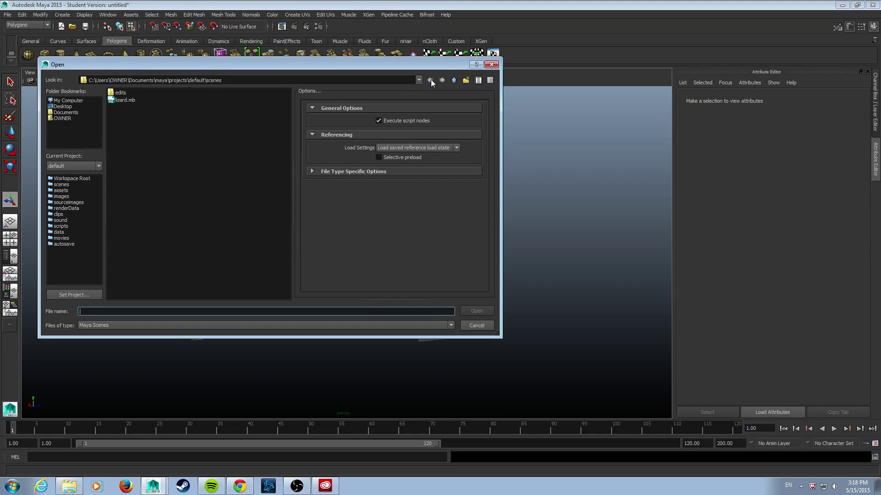
pyautogui.click(491, 65)
# Start a new empty scene, discarding the unsaved UFO scene.
pyautogui.click(8, 15)
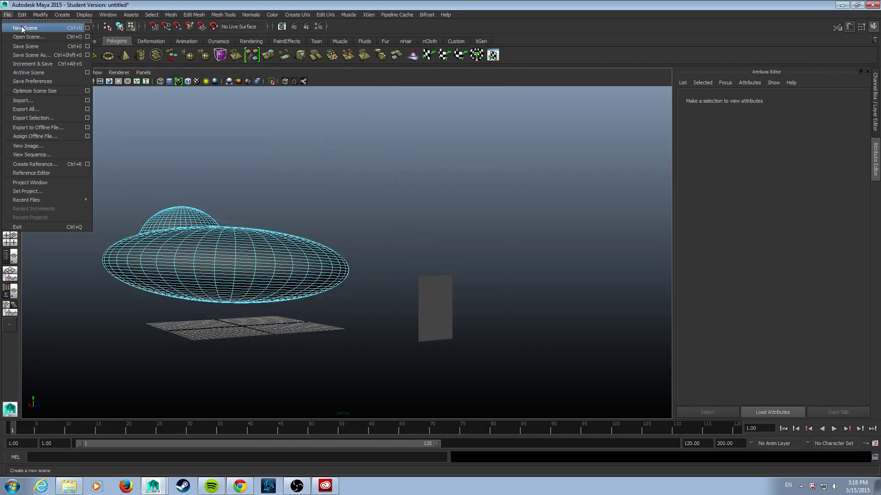
pyautogui.click(27, 28)
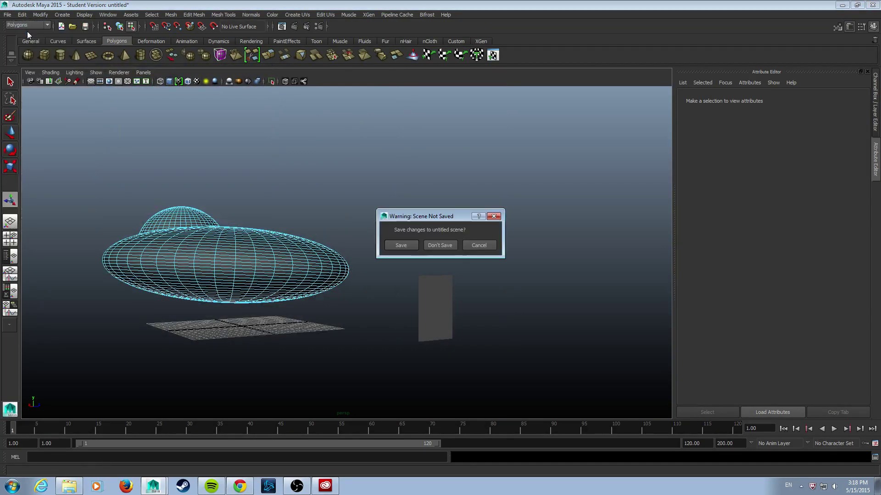
pyautogui.click(439, 245)
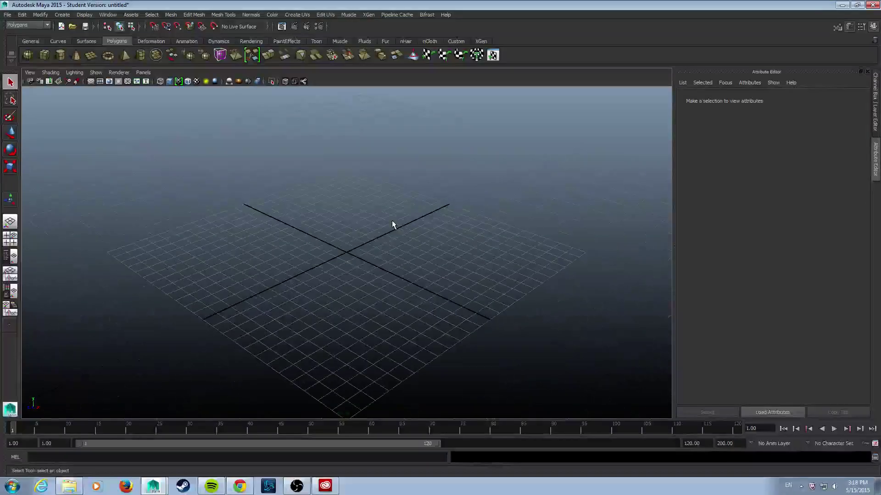
pyautogui.scroll(-3, 392, 225)
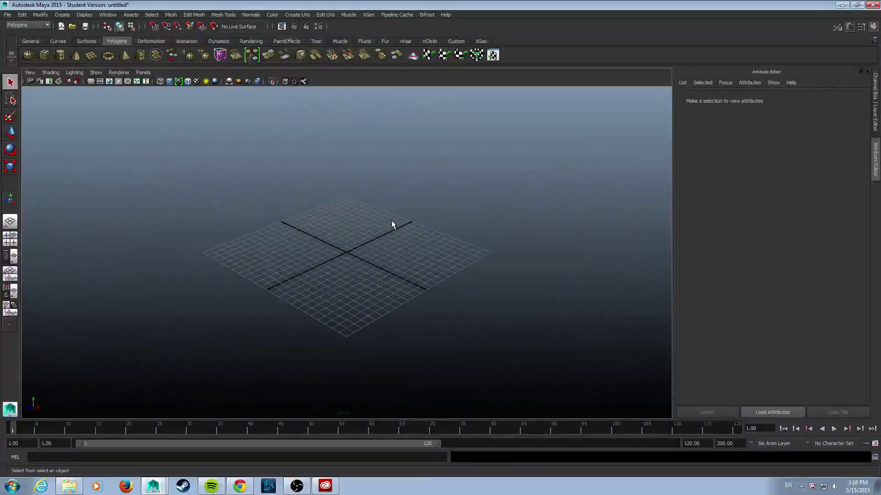
pyautogui.scroll(3, 392, 224)
pyautogui.scroll(-3, 381, 229)
pyautogui.moveTo(184, 167); pyautogui.dragTo(342, 251)
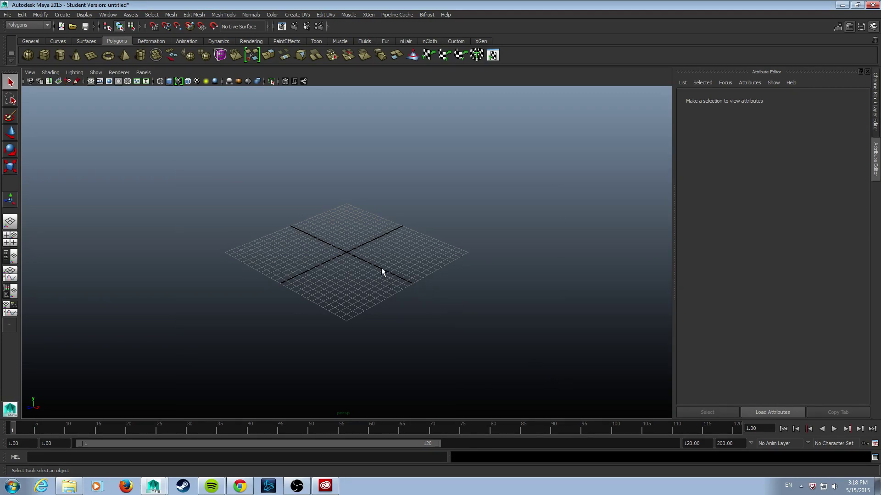
pyautogui.keyDown('alt'); pyautogui.moveTo(382, 269); pyautogui.dragTo(306, 275); pyautogui.keyUp('alt')
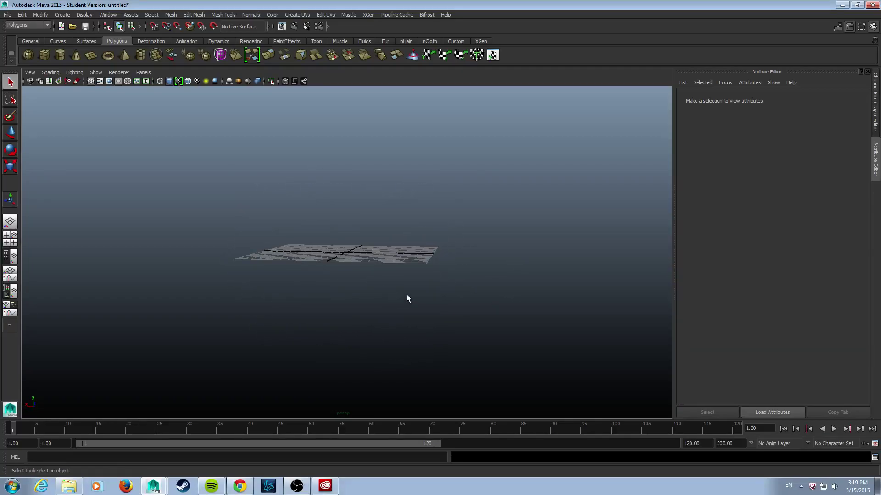
pyautogui.keyDown('alt'); pyautogui.moveTo(407, 295); pyautogui.dragTo(369, 269); pyautogui.keyUp('alt')
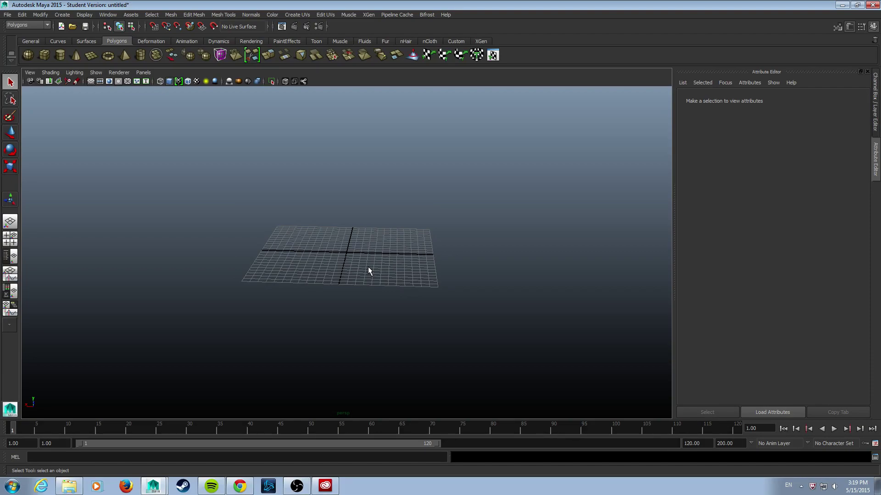
pyautogui.moveTo(368, 270)
pyautogui.keyDown('alt'); pyautogui.mouseDown(button='middle')
pyautogui.moveTo(369, 245)
pyautogui.moveTo(369, 289)
pyautogui.moveTo(361, 302)
pyautogui.moveTo(392, 282)
pyautogui.moveTo(352, 287)
pyautogui.moveTo(405, 287)
pyautogui.moveTo(339, 225)
pyautogui.moveTo(355, 227)
pyautogui.moveTo(394, 259)
pyautogui.moveTo(422, 236)
pyautogui.moveTo(381, 273)
pyautogui.mouseUp(button='middle'); pyautogui.keyUp('alt')
pyautogui.scroll(4, 381, 272)
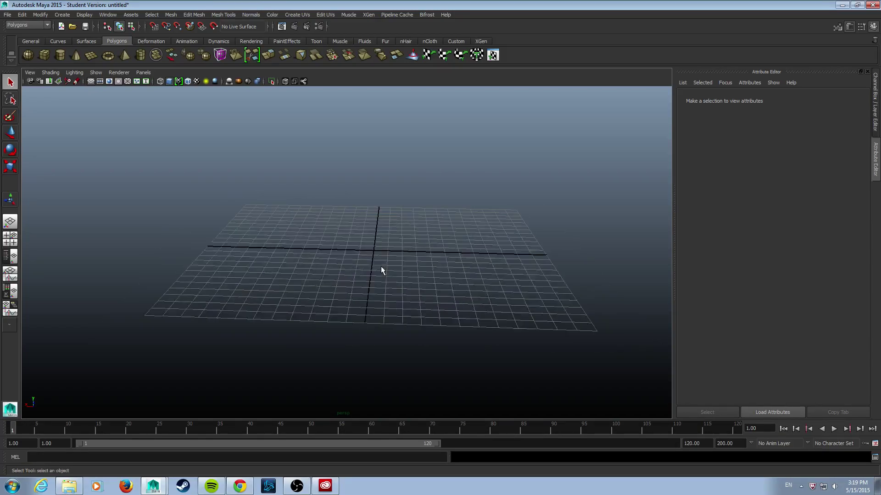
pyautogui.scroll(-5, 381, 266)
pyautogui.scroll(3, 380, 266)
pyautogui.scroll(-2, 381, 264)
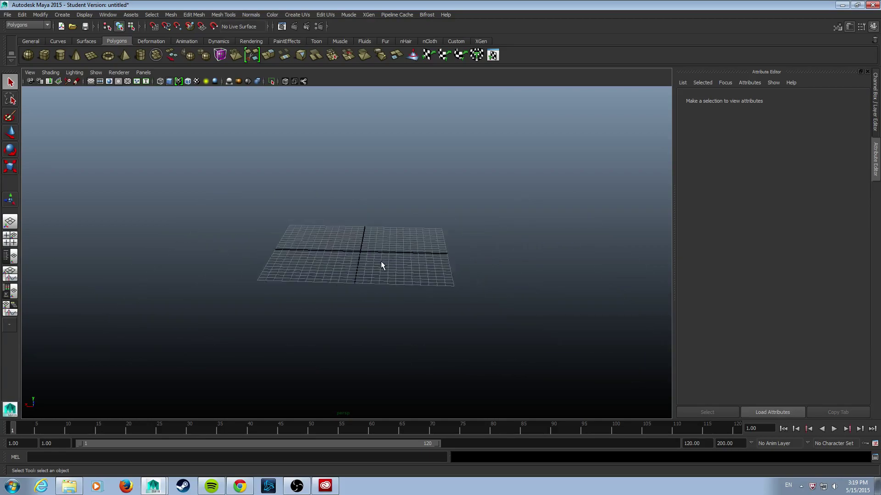
pyautogui.scroll(2, 381, 264)
pyautogui.scroll(-2, 381, 265)
pyautogui.keyDown('alt'); pyautogui.moveTo(381, 265); pyautogui.dragTo(375, 298, button='right'); pyautogui.keyUp('alt')
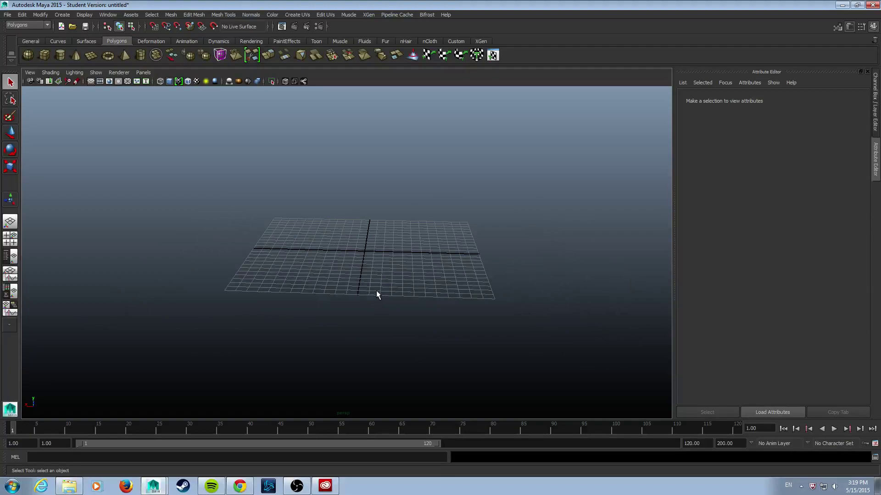
pyautogui.scroll(4, 375, 293)
pyautogui.scroll(-3, 380, 284)
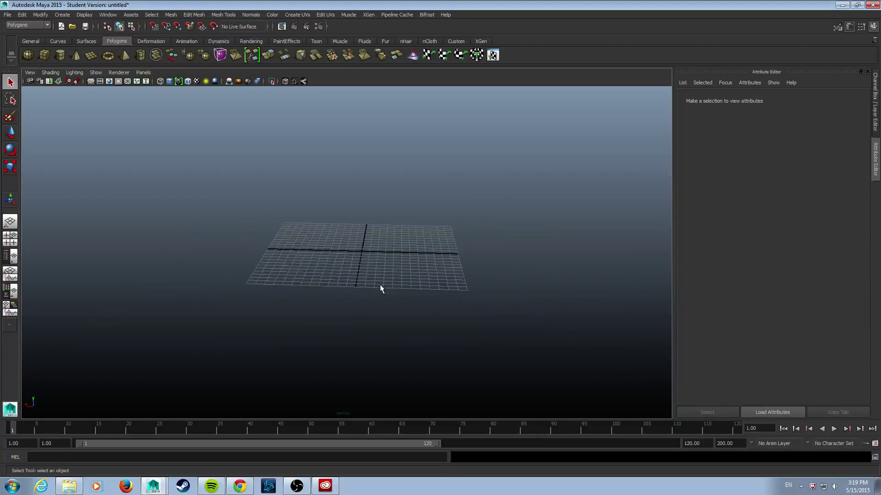
pyautogui.scroll(6, 380, 285)
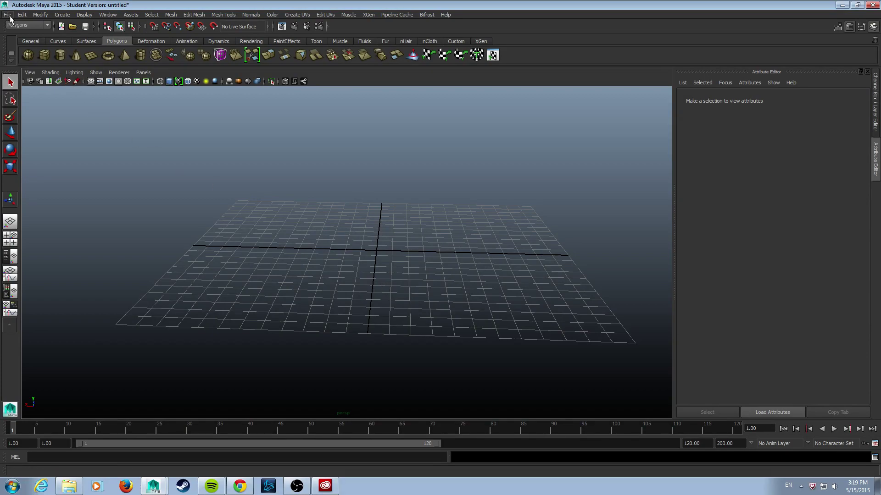
# Close the attribute panel and drag out a polygon sphere at the grid centre.
pyautogui.click(867, 72)
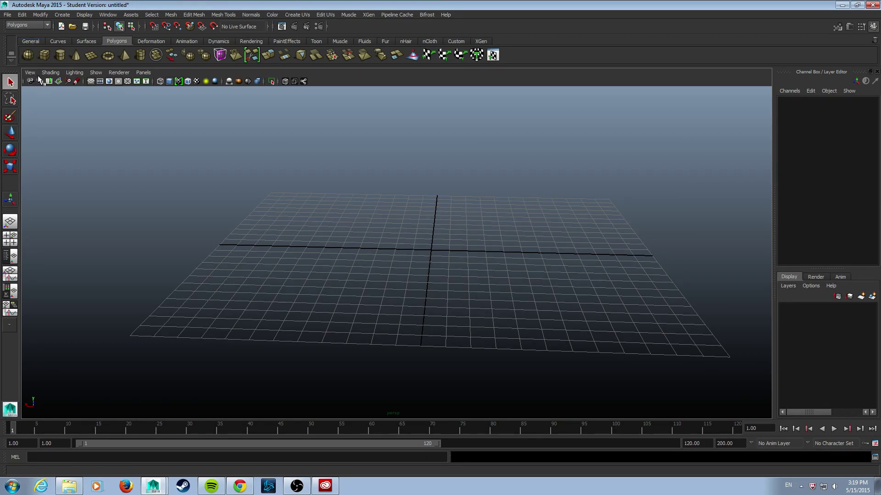
pyautogui.click(28, 55)
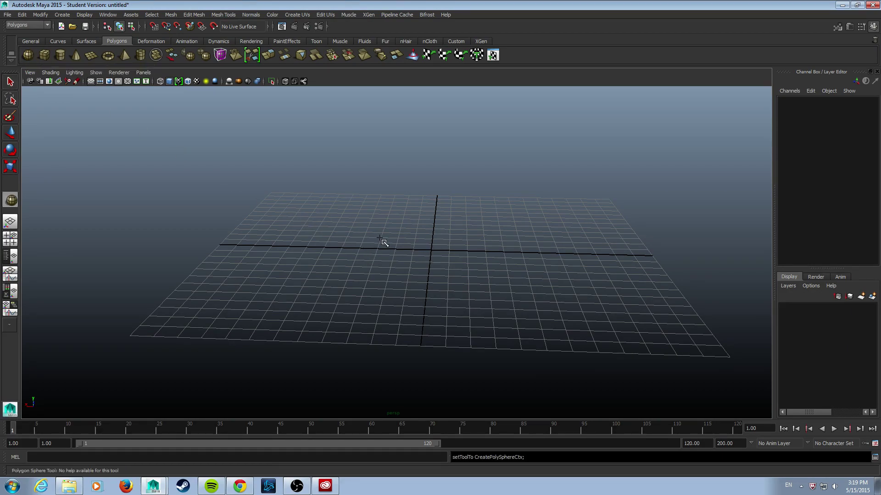
pyautogui.moveTo(383, 242); pyautogui.dragTo(512, 303)
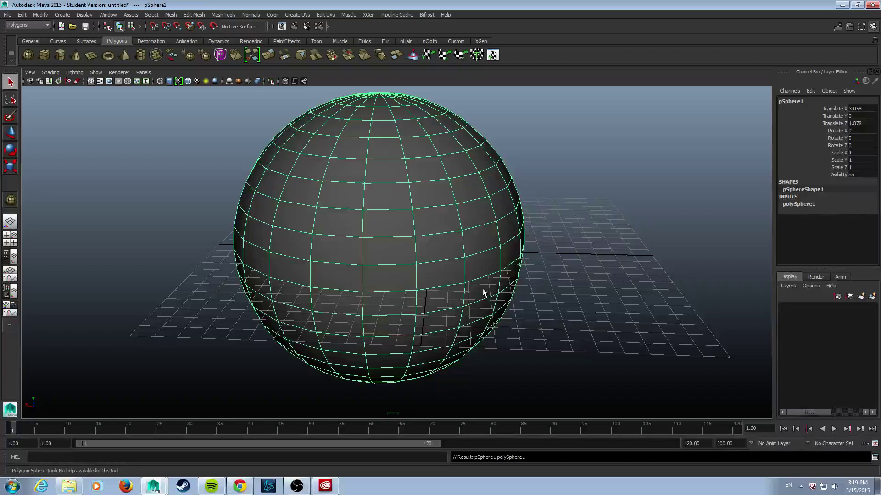
# Select pSphere1 and tumble to an elevated perspective view of it.
pyautogui.press('q')
pyautogui.scroll(-3, 393, 241)
pyautogui.keyDown('alt'); pyautogui.moveTo(398, 239); pyautogui.dragTo(439, 233); pyautogui.keyUp('alt')
pyautogui.click(596, 232)
pyautogui.keyDown('alt'); pyautogui.moveTo(596, 232); pyautogui.dragTo(426, 272); pyautogui.keyUp('alt')
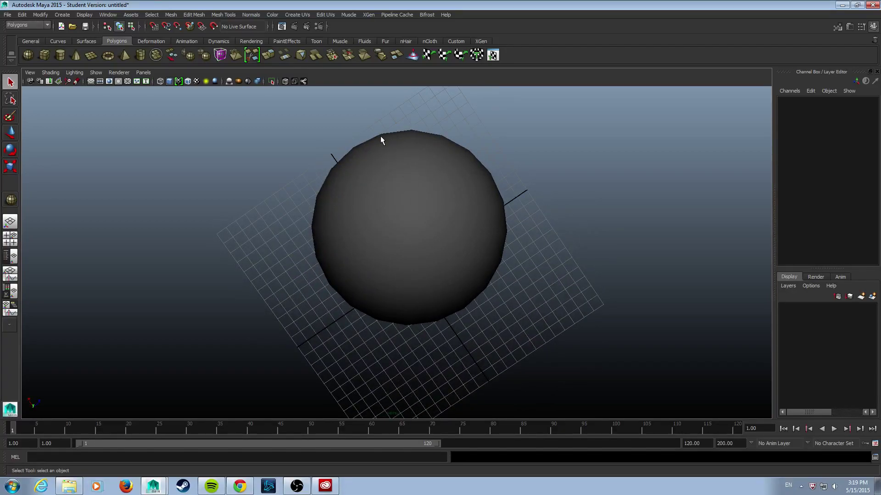
pyautogui.click(401, 254)
pyautogui.keyDown('alt'); pyautogui.moveTo(457, 253); pyautogui.dragTo(454, 198); pyautogui.keyUp('alt')
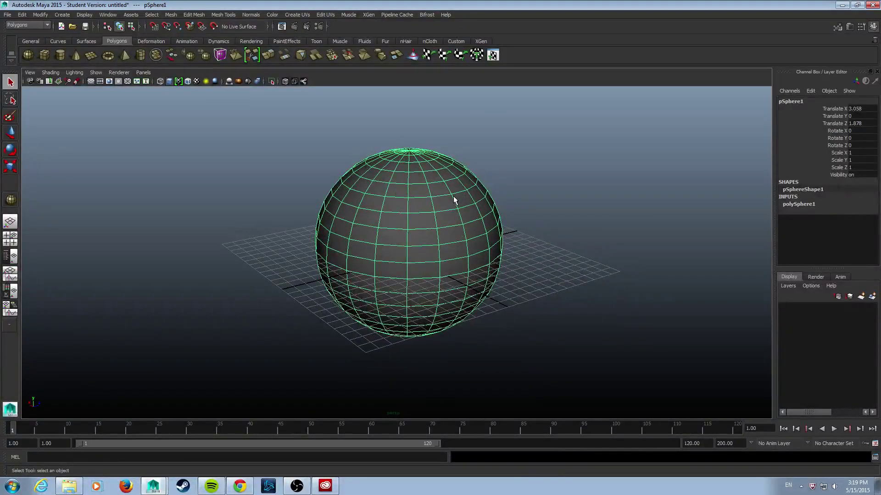
# Show the sphere's attributes and move to the polySphere1 construction settings.
pyautogui.hotkey('ctrl', 'a')
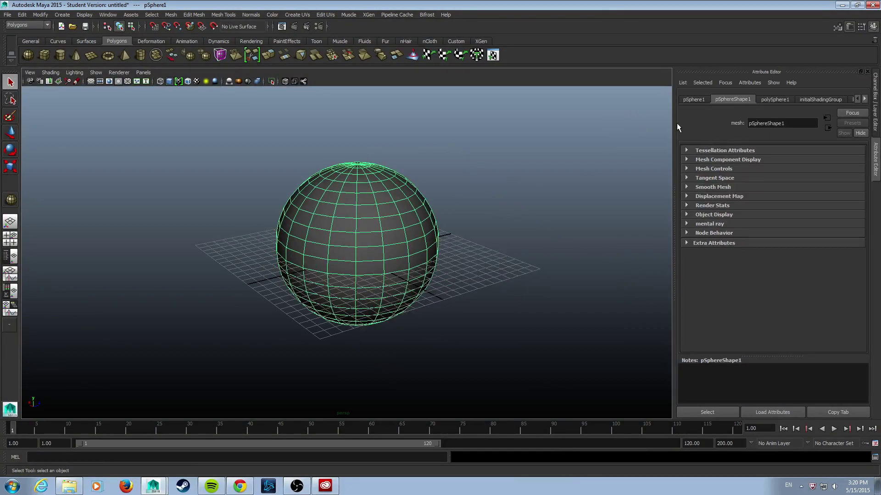
pyautogui.click(693, 100)
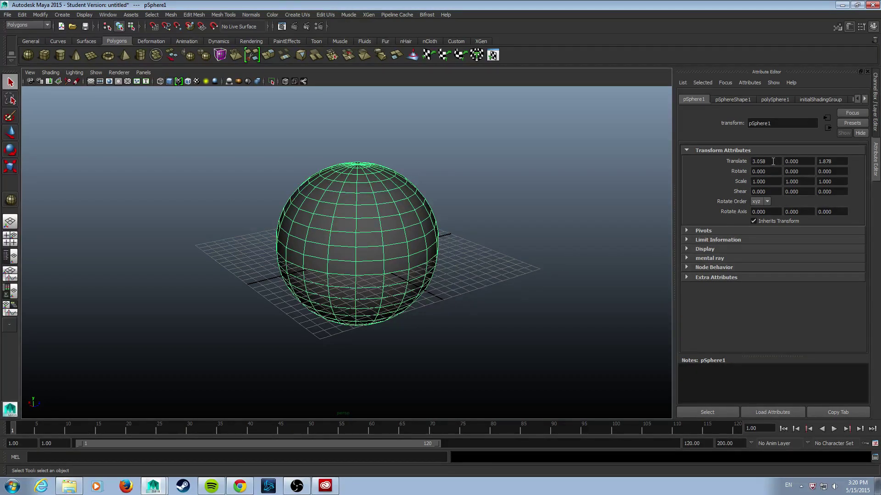
pyautogui.click(734, 100)
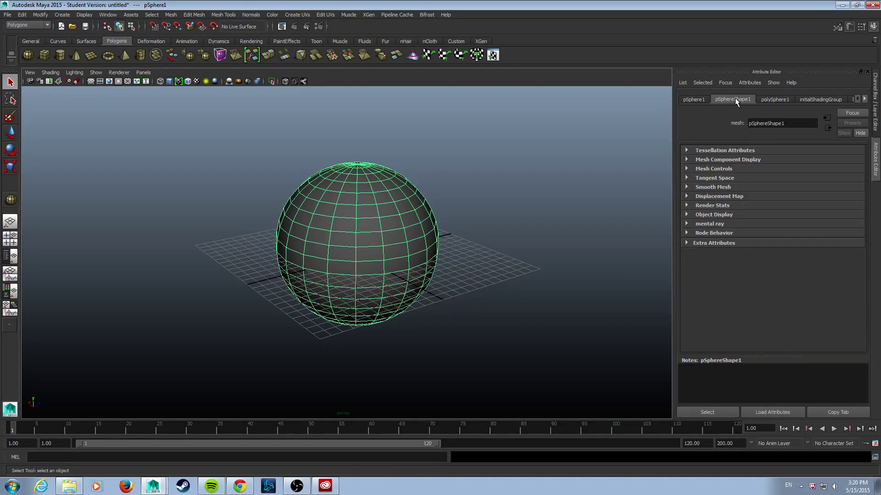
pyautogui.click(774, 100)
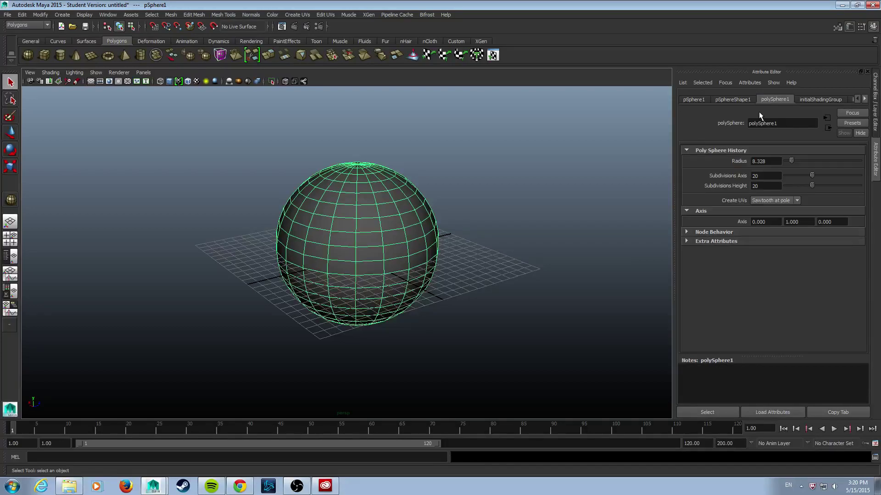
# Set Subdivisions Axis and Subdivisions Height to 45.
pyautogui.click(771, 176)
pyautogui.click(761, 175)
pyautogui.click(764, 178)
pyautogui.keyDown('alt'); pyautogui.moveTo(513, 209); pyautogui.dragTo(363, 233); pyautogui.keyUp('alt')
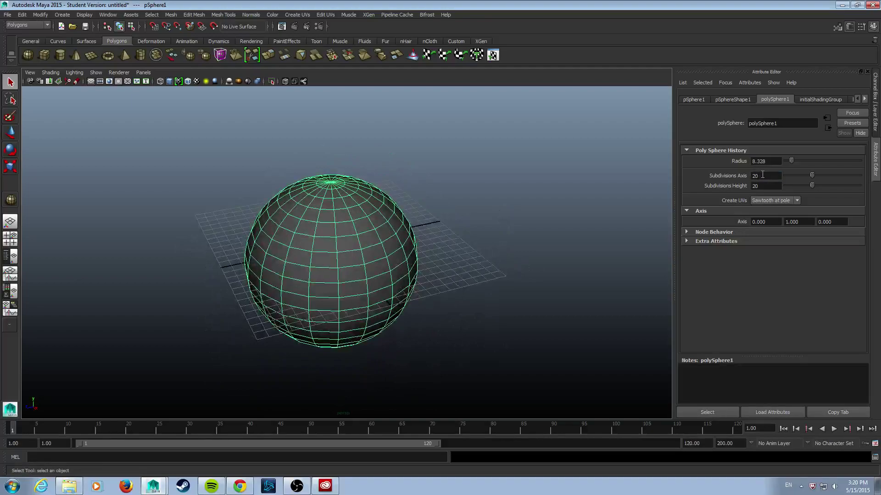
pyautogui.moveTo(763, 176); pyautogui.dragTo(715, 176)
pyautogui.press('Return')
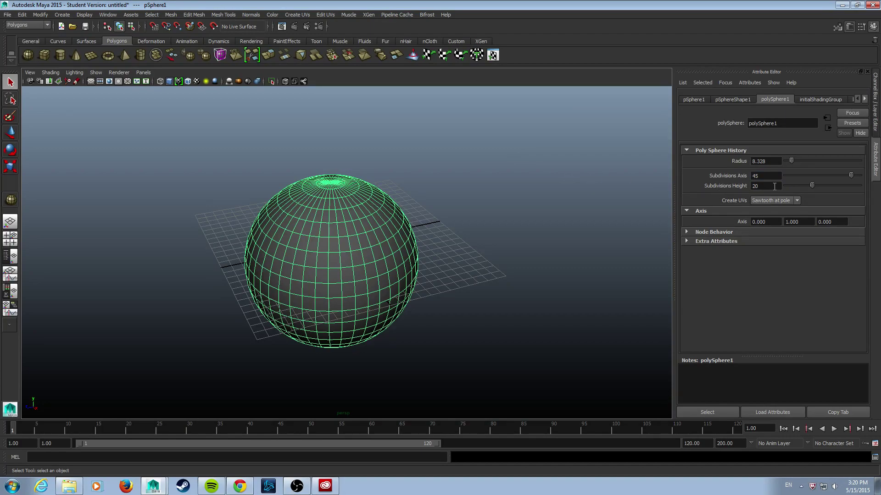
pyautogui.doubleClick(775, 187)
pyautogui.write('45')
pyautogui.press('Return')
# Orbit around the denser sphere to inspect its mesh, then reselect it.
pyautogui.keyDown('alt'); pyautogui.moveTo(383, 234); pyautogui.dragTo(344, 242); pyautogui.keyUp('alt')
pyautogui.press('super')
pyautogui.press('super')
pyautogui.keyDown('alt'); pyautogui.moveTo(493, 243); pyautogui.dragTo(344, 238); pyautogui.keyUp('alt')
pyautogui.scroll(5, 348, 226)
pyautogui.scroll(-5, 349, 227)
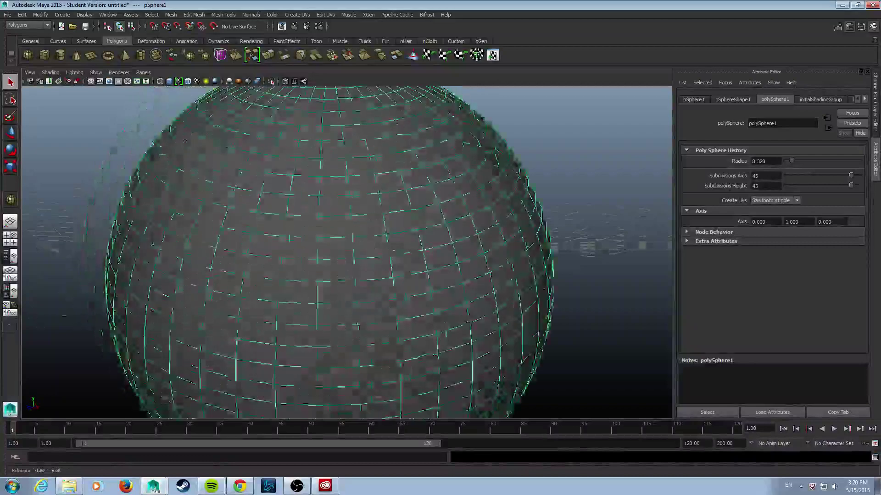
pyautogui.click(579, 172)
pyautogui.keyDown('alt'); pyautogui.moveTo(579, 172); pyautogui.dragTo(320, 195); pyautogui.keyUp('alt')
pyautogui.scroll(-5, 500, 238)
pyautogui.click(321, 195)
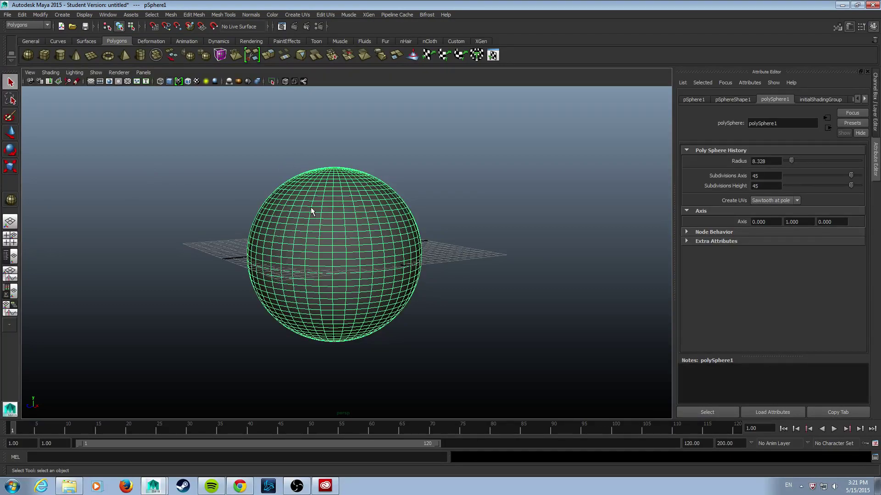
# Rotate the sphere freely with the Rotate tool.
pyautogui.press('w')
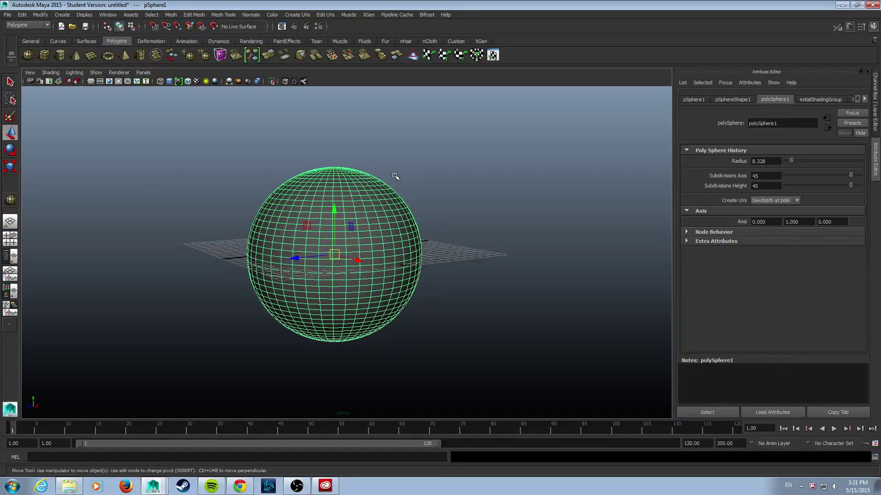
pyautogui.keyDown('alt'); pyautogui.moveTo(340, 214); pyautogui.dragTo(503, 253); pyautogui.keyUp('alt')
pyautogui.press('e')
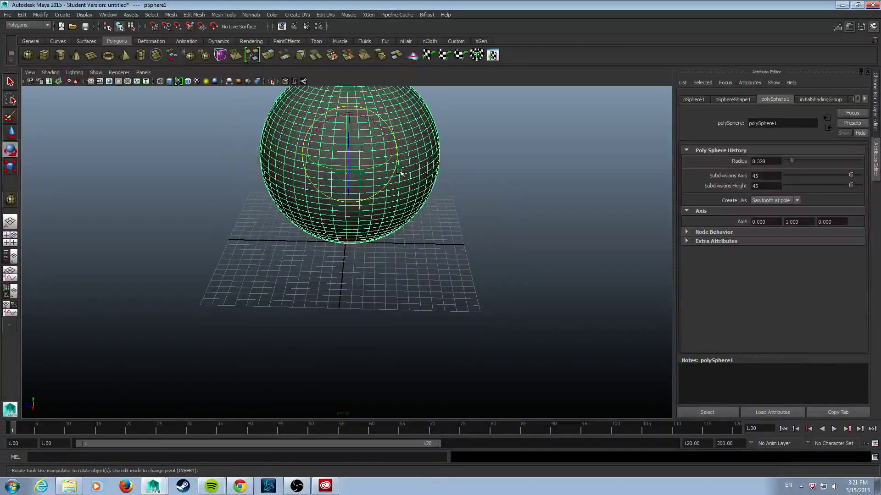
pyautogui.keyDown('alt'); pyautogui.moveTo(396, 141); pyautogui.dragTo(381, 174); pyautogui.keyUp('alt')
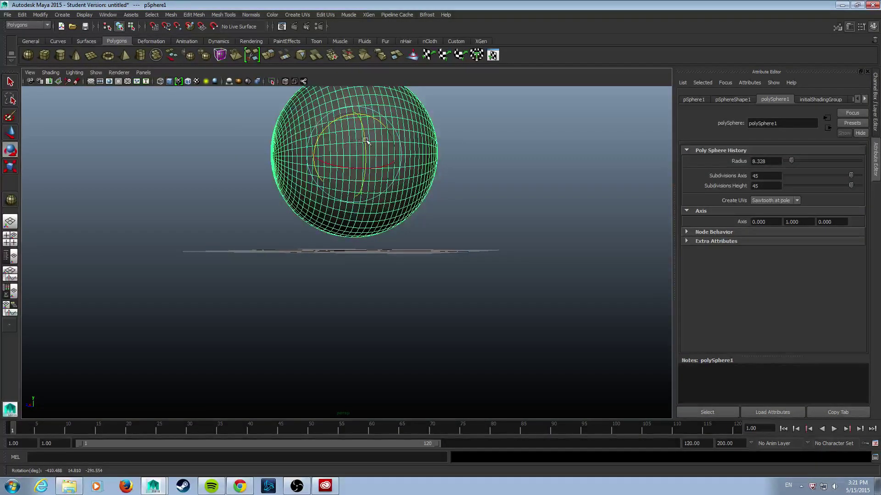
# Move the sphere along its X axis, then undo the moves and rotations.
pyautogui.press('w')
pyautogui.keyDown('alt'); pyautogui.moveTo(427, 196); pyautogui.dragTo(351, 238); pyautogui.keyUp('alt')
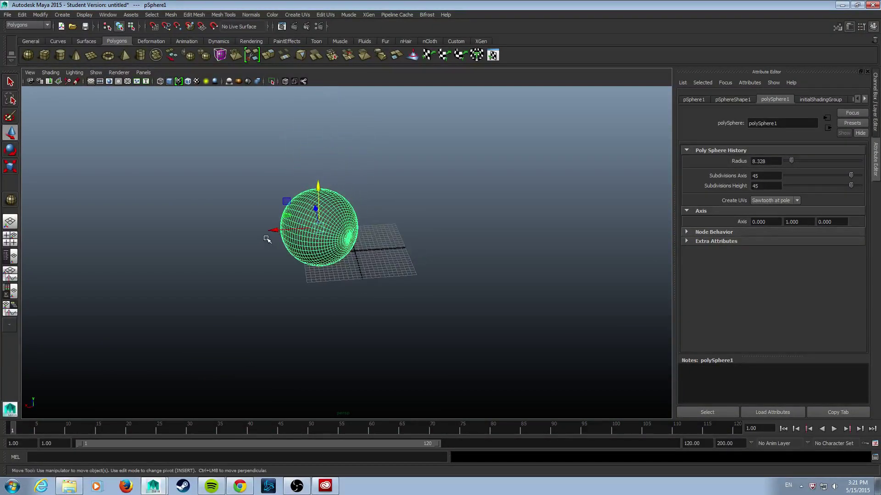
pyautogui.moveTo(276, 229); pyautogui.dragTo(303, 235)
pyautogui.keyDown('alt'); pyautogui.moveTo(486, 298); pyautogui.dragTo(369, 221); pyautogui.keyUp('alt')
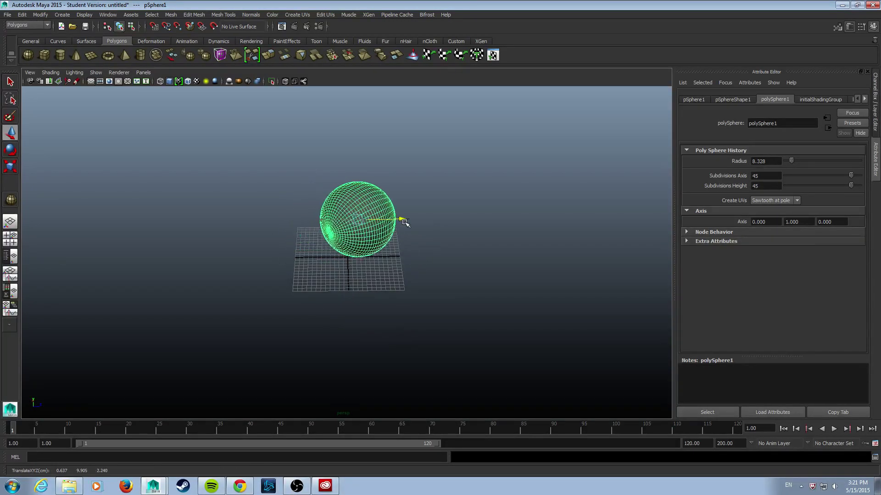
pyautogui.scroll(5, 460, 235)
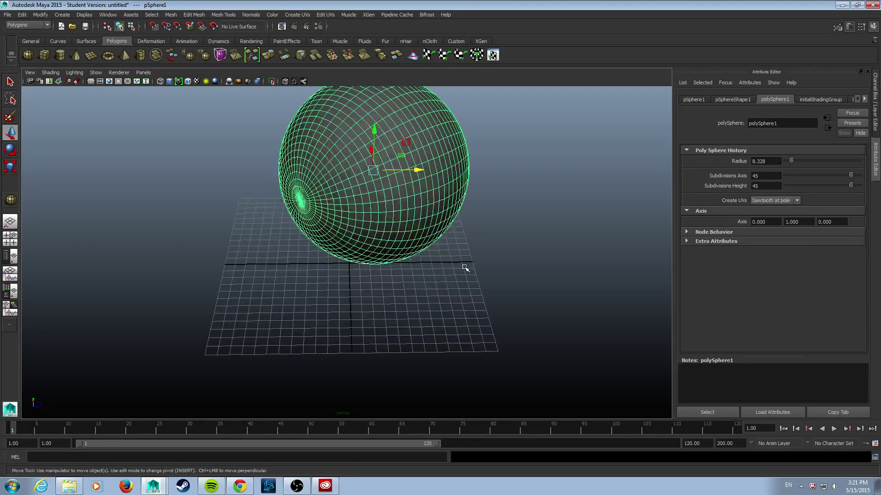
pyautogui.keyDown('alt'); pyautogui.moveTo(493, 256); pyautogui.dragTo(499, 203); pyautogui.keyUp('alt')
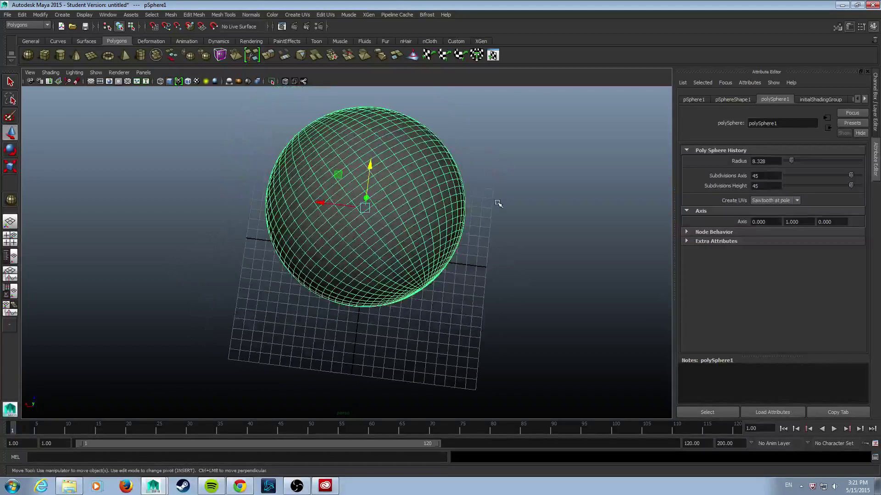
pyautogui.hotkey('ctrl', 'z')
pyautogui.hotkey('ctrl', 'z')
pyautogui.hotkey('ctrl', 'z')
pyautogui.hotkey('ctrl', 'z')
pyautogui.hotkey('ctrl', 'z')
pyautogui.hotkey('ctrl', 'z')
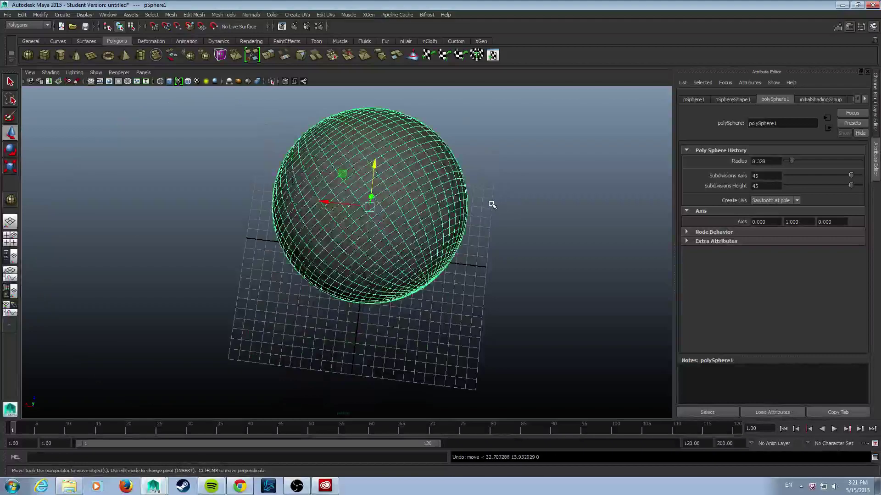
pyautogui.hotkey('ctrl', 'z')
pyautogui.hotkey('ctrl', 'z')
pyautogui.hotkey('ctrl', 'z')
pyautogui.hotkey('ctrl', 'z')
pyautogui.hotkey('ctrl', 'z')
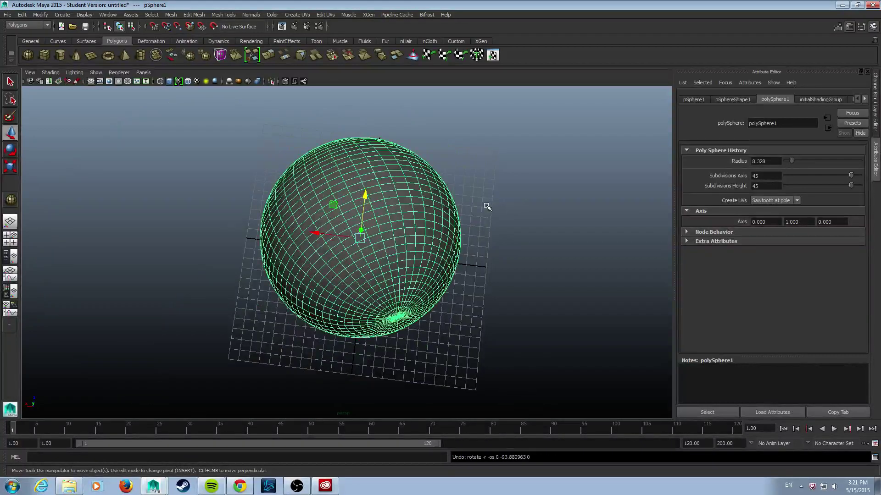
# Undo the remaining sphere move from the Edit menu and dolly out around pSphere1.
pyautogui.click(20, 15)
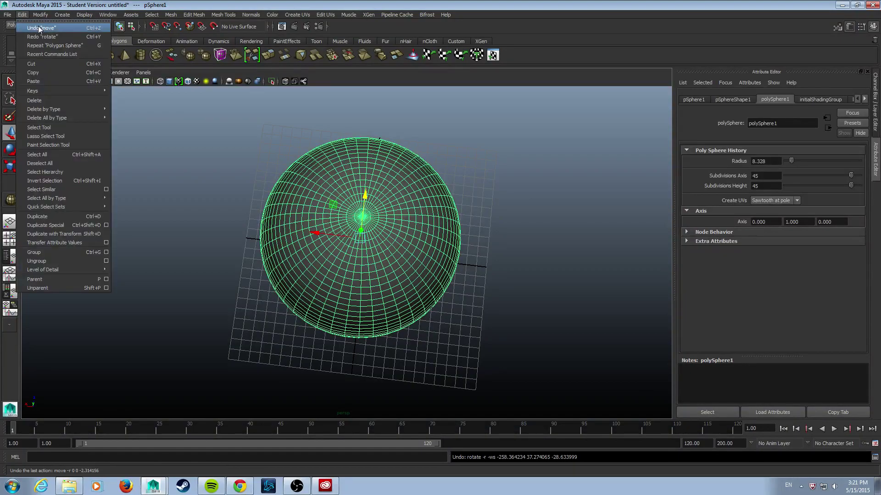
pyautogui.click(573, 181)
pyautogui.keyDown('alt'); pyautogui.moveTo(573, 181); pyautogui.dragTo(547, 321); pyautogui.keyUp('alt')
pyautogui.click(342, 161)
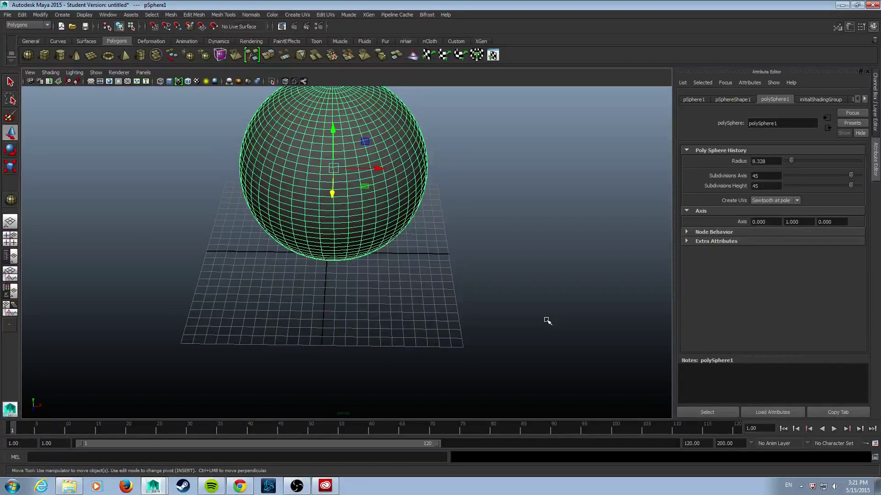
pyautogui.scroll(-3, 443, 265)
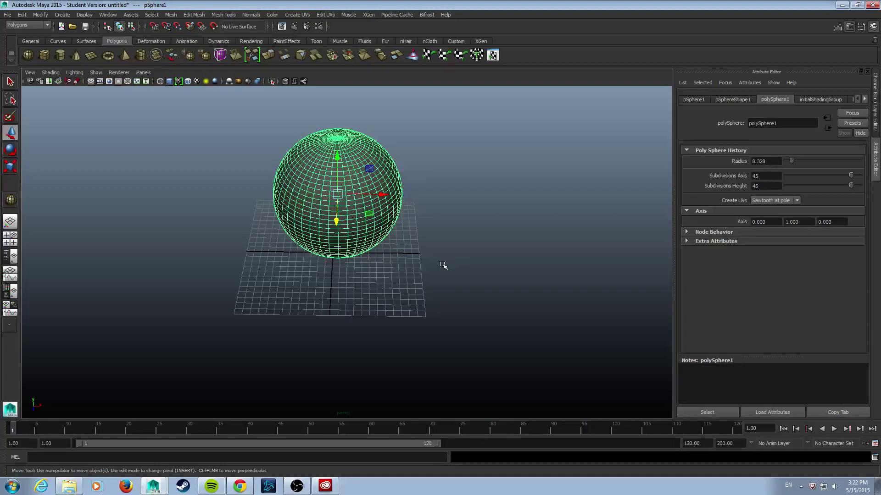
# Try flattening and stretching the sphere with the Scale tool, undoing each change.
pyautogui.press('r')
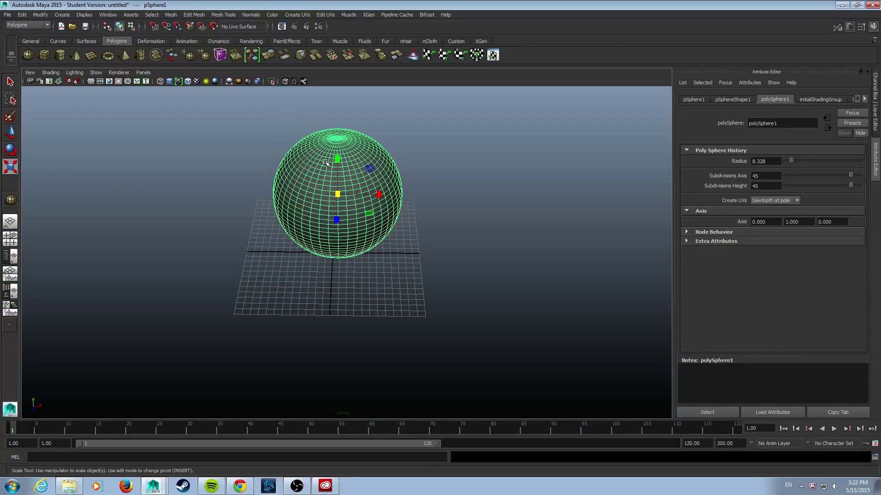
pyautogui.moveTo(338, 161); pyautogui.dragTo(337, 181)
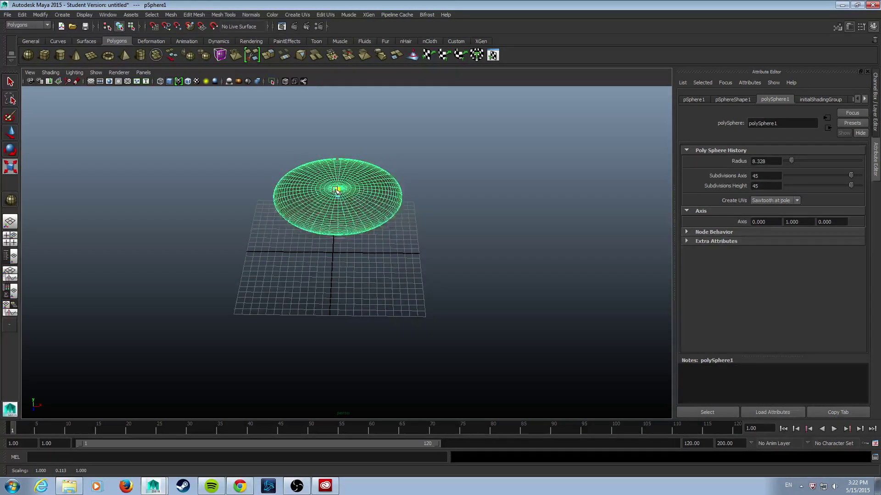
pyautogui.keyDown('alt'); pyautogui.moveTo(448, 236); pyautogui.dragTo(421, 228); pyautogui.keyUp('alt')
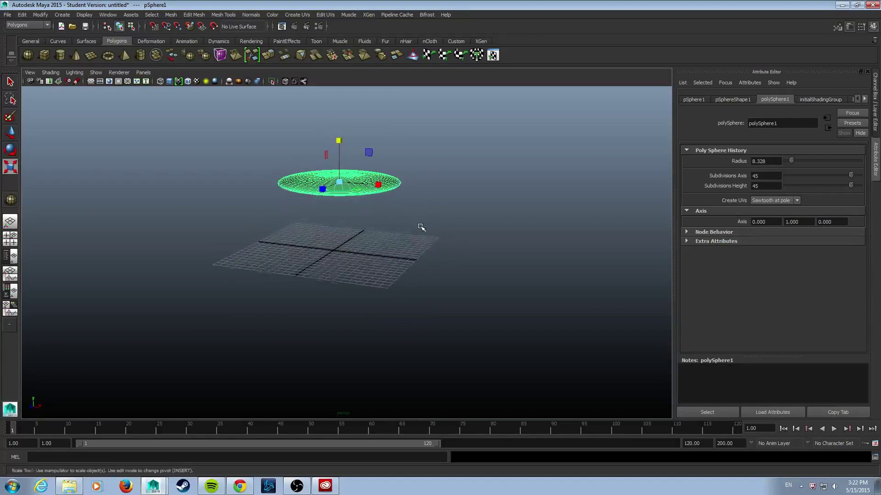
pyautogui.hotkey('ctrl', 'z')
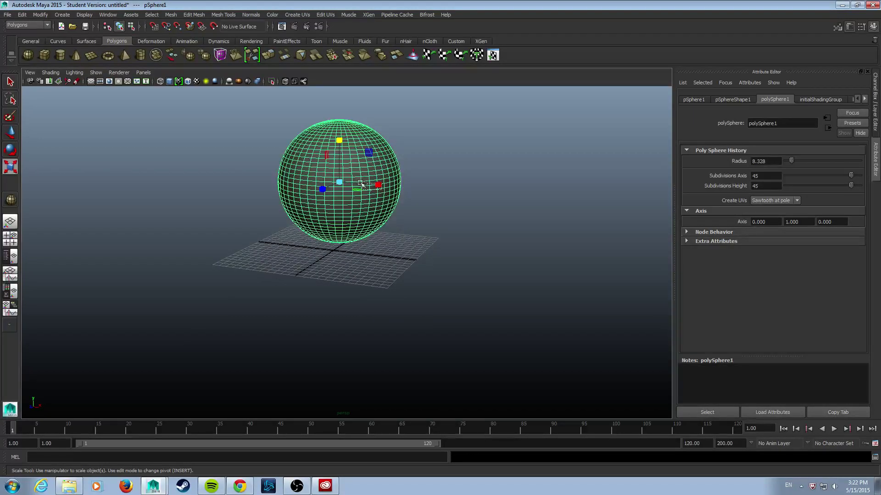
pyautogui.moveTo(379, 188); pyautogui.dragTo(363, 179)
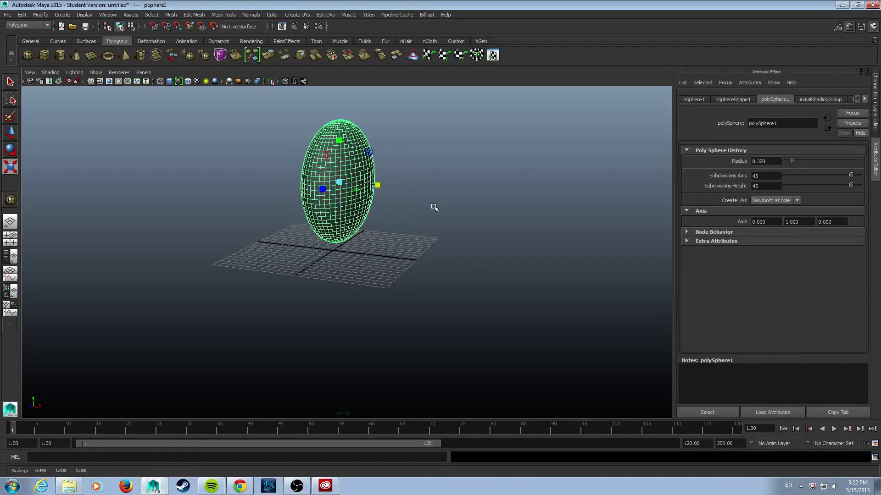
pyautogui.keyDown('alt'); pyautogui.moveTo(433, 206); pyautogui.dragTo(442, 258); pyautogui.keyUp('alt')
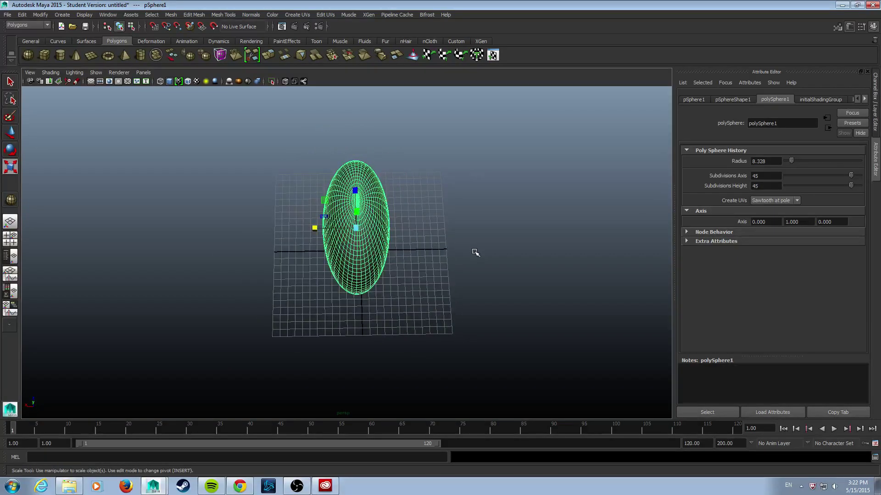
pyautogui.hotkey('ctrl', 'z')
pyautogui.moveTo(355, 189); pyautogui.dragTo(416, 242)
pyautogui.hotkey('ctrl', 'z')
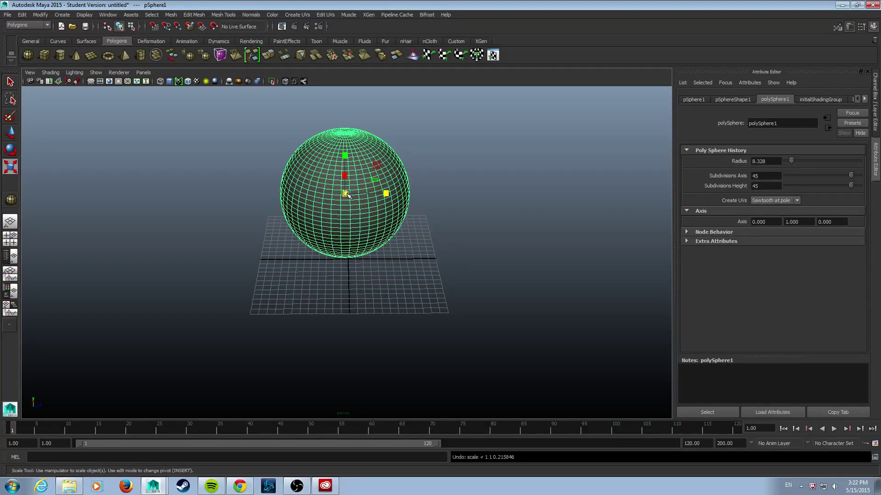
# Frame the sphere and scale it uniformly to 1.095 on all axes.
pyautogui.keyDown('alt'); pyautogui.moveTo(347, 194); pyautogui.dragTo(277, 243); pyautogui.keyUp('alt')
pyautogui.keyDown('alt'); pyautogui.moveTo(487, 315); pyautogui.dragTo(423, 248); pyautogui.keyUp('alt')
pyautogui.click(491, 250)
pyautogui.click(354, 204)
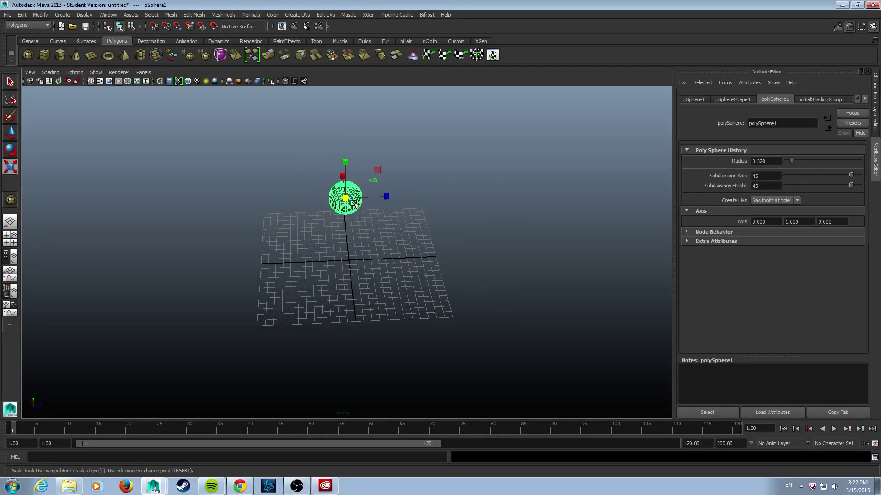
pyautogui.press('f')
pyautogui.scroll(5, 556, 172)
pyautogui.keyDown('alt'); pyautogui.moveTo(557, 173); pyautogui.dragTo(540, 270, button='right'); pyautogui.keyUp('alt')
pyautogui.click(492, 287)
pyautogui.click(349, 221)
pyautogui.keyDown('alt'); pyautogui.moveTo(348, 220); pyautogui.dragTo(482, 248); pyautogui.keyUp('alt')
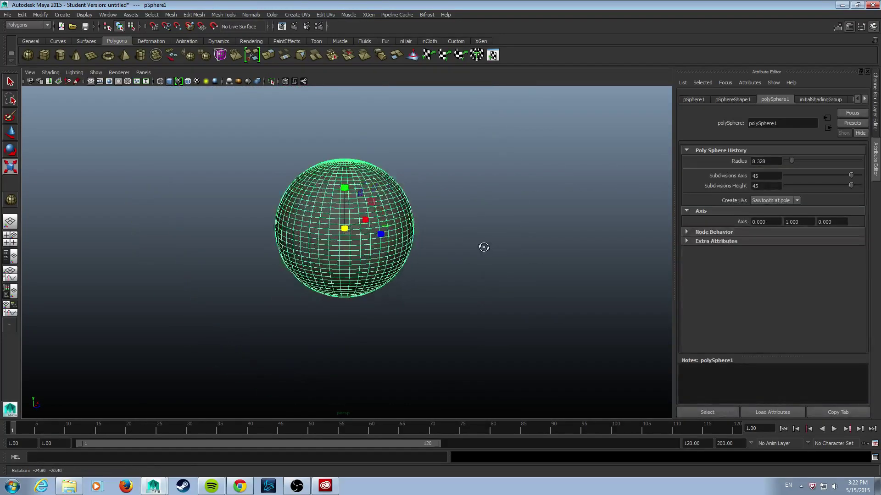
pyautogui.moveTo(347, 233); pyautogui.dragTo(253, 240)
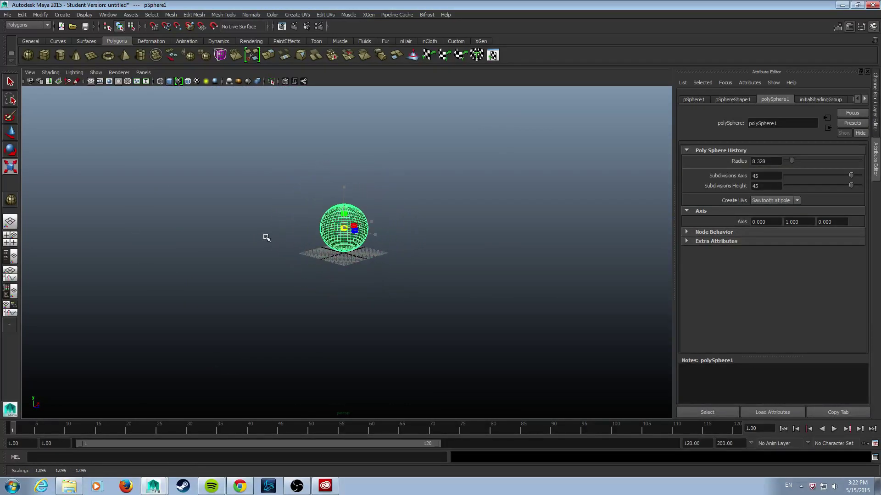
# Reselect the sphere, frame it, and orbit to a side view.
pyautogui.click(509, 242)
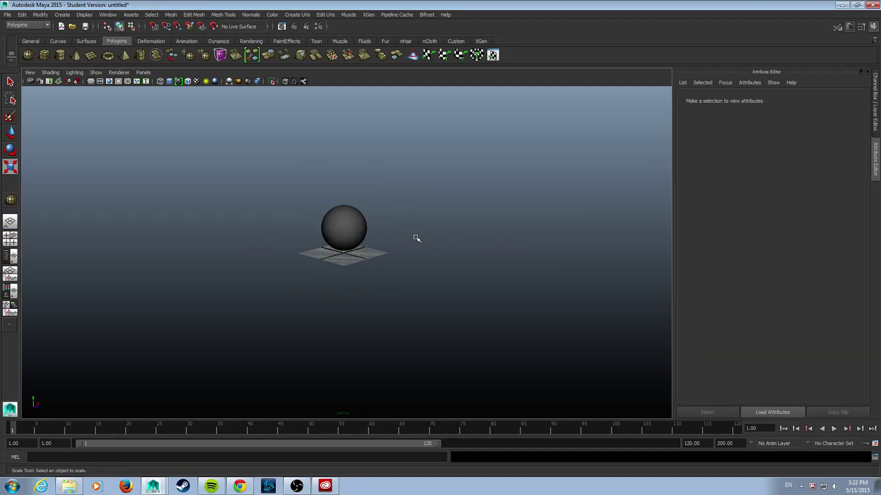
pyautogui.click(350, 236)
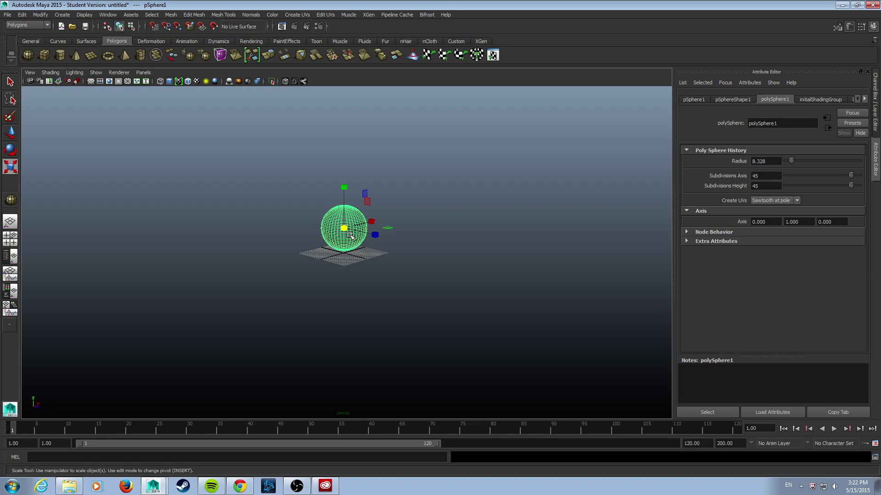
pyautogui.press('f')
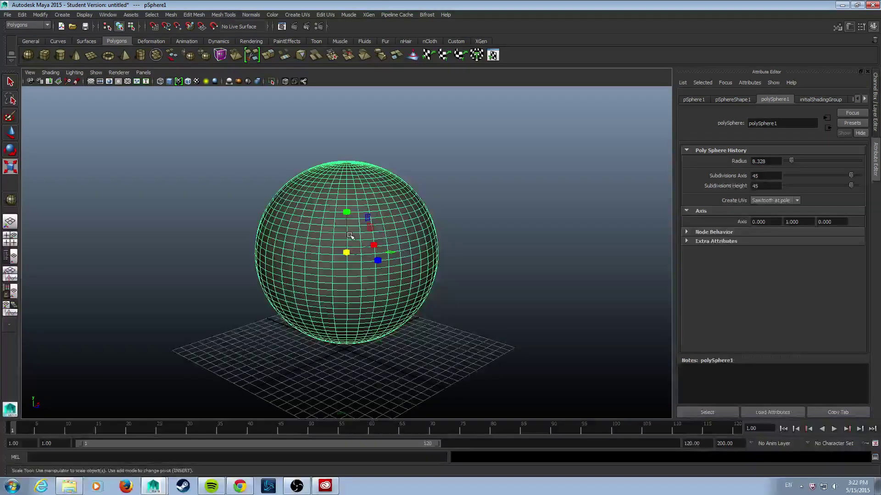
pyautogui.keyDown('alt'); pyautogui.moveTo(496, 234); pyautogui.dragTo(554, 228); pyautogui.keyUp('alt')
pyautogui.click(498, 222)
pyautogui.keyDown('alt'); pyautogui.moveTo(497, 222); pyautogui.dragTo(371, 214); pyautogui.keyUp('alt')
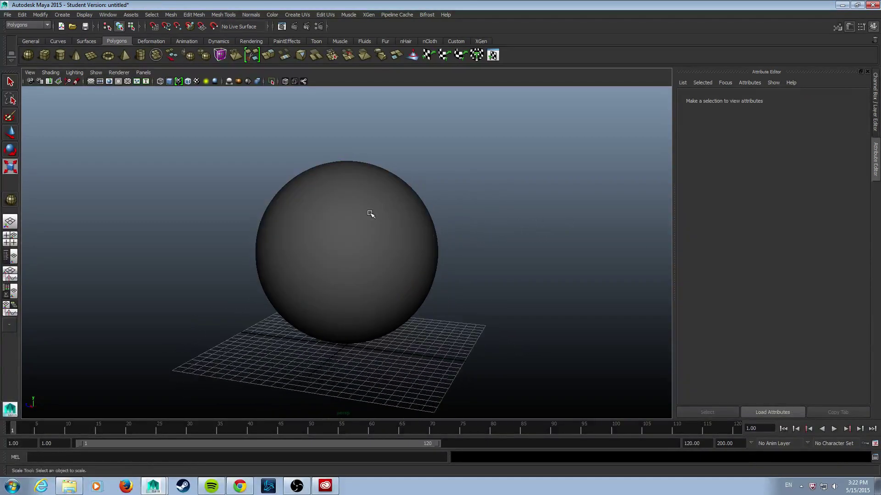
pyautogui.click(370, 214)
pyautogui.keyDown('alt'); pyautogui.moveTo(531, 241); pyautogui.dragTo(411, 223); pyautogui.keyUp('alt')
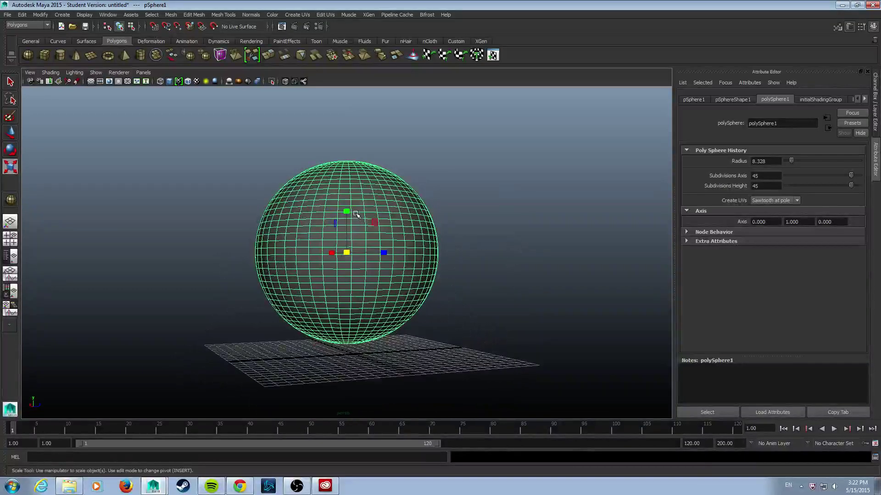
# Squash the sphere vertically into a flat saucer shape and view it from above.
pyautogui.moveTo(356, 214); pyautogui.dragTo(356, 250)
pyautogui.click(579, 274)
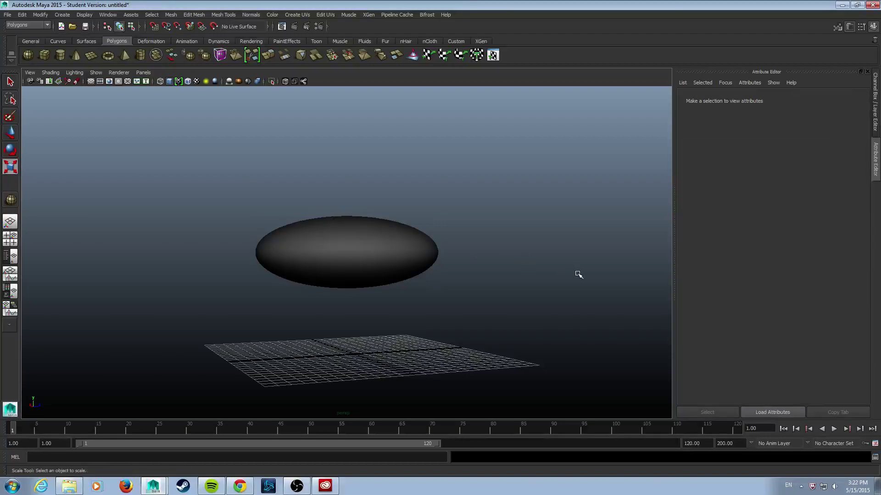
pyautogui.keyDown('alt'); pyautogui.moveTo(578, 274); pyautogui.dragTo(347, 248); pyautogui.keyUp('alt')
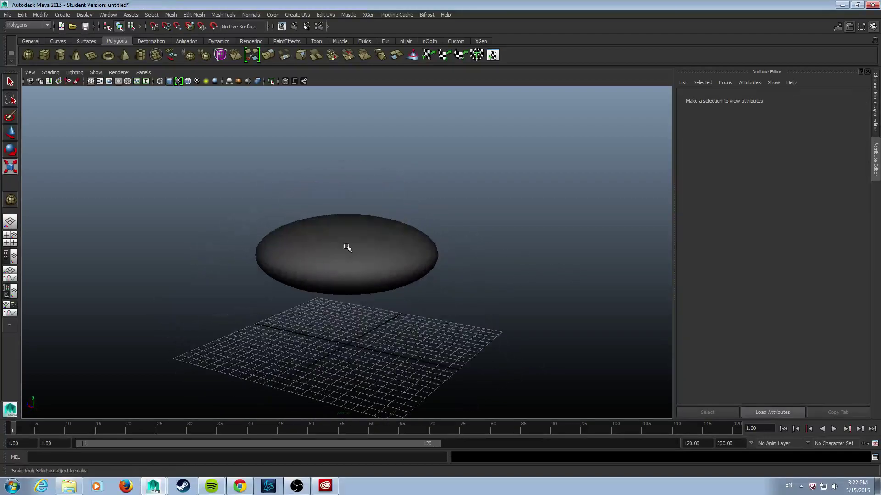
pyautogui.click(347, 248)
pyautogui.keyDown('alt'); pyautogui.moveTo(537, 252); pyautogui.dragTo(367, 276); pyautogui.keyUp('alt')
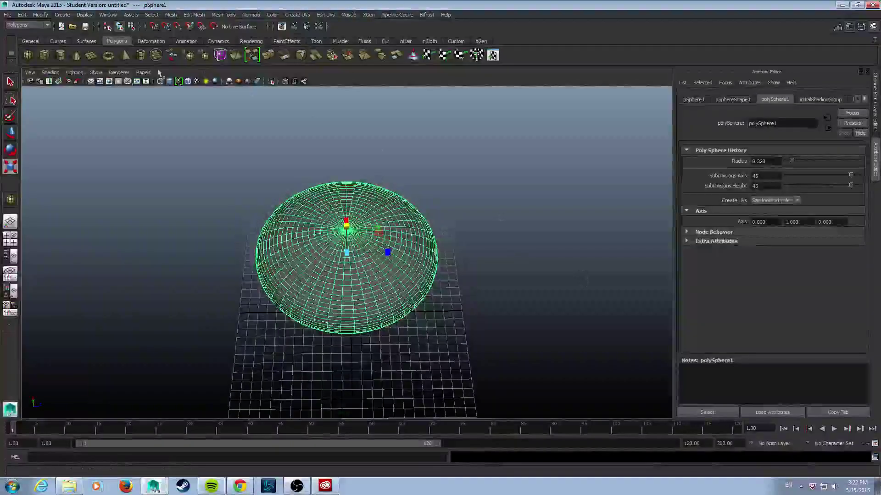
# Draw a second polygon sphere below the saucer and switch to solid shading.
pyautogui.click(28, 55)
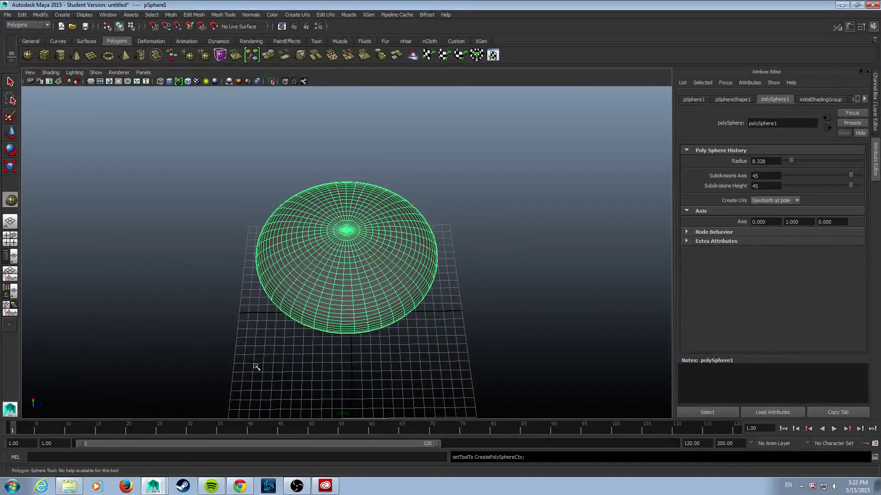
pyautogui.moveTo(256, 367); pyautogui.dragTo(291, 386)
pyautogui.press('5')
pyautogui.press('r')
pyautogui.moveTo(350, 378)
pyautogui.keyDown('alt'); pyautogui.mouseDown()
pyautogui.moveTo(404, 344)
pyautogui.moveTo(613, 289)
pyautogui.moveTo(578, 261)
pyautogui.moveTo(542, 266)
pyautogui.moveTo(517, 287)
pyautogui.moveTo(578, 254)
pyautogui.moveTo(364, 272)
pyautogui.mouseUp(); pyautogui.keyUp('alt')
# Alternate selection between the two spheres, ending on the lower one.
pyautogui.click(542, 253)
pyautogui.click(364, 272)
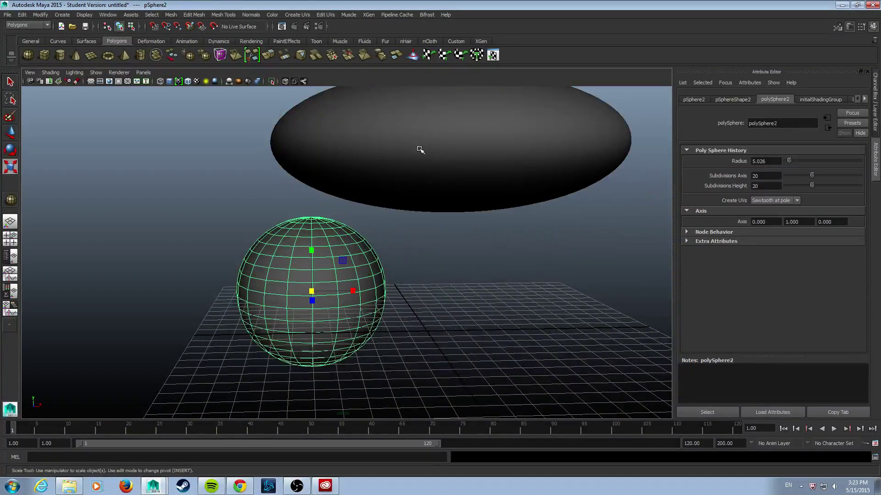
pyautogui.click(404, 197)
pyautogui.click(345, 257)
pyautogui.click(383, 180)
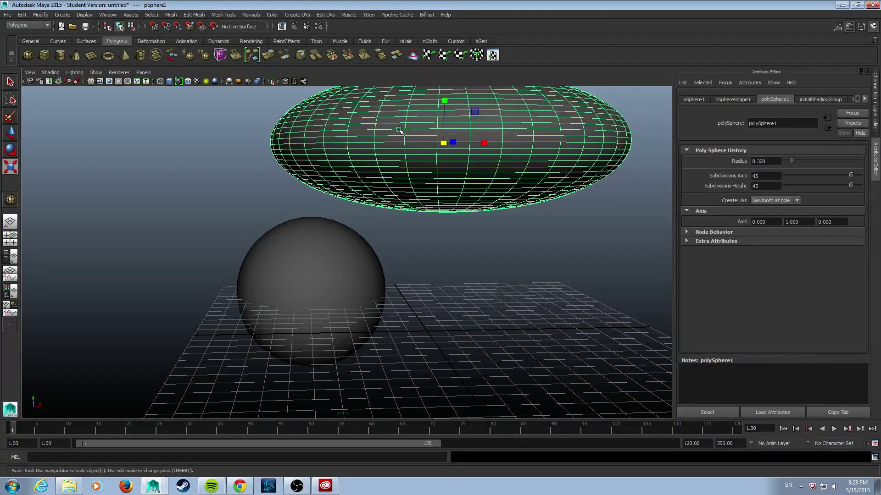
pyautogui.click(335, 239)
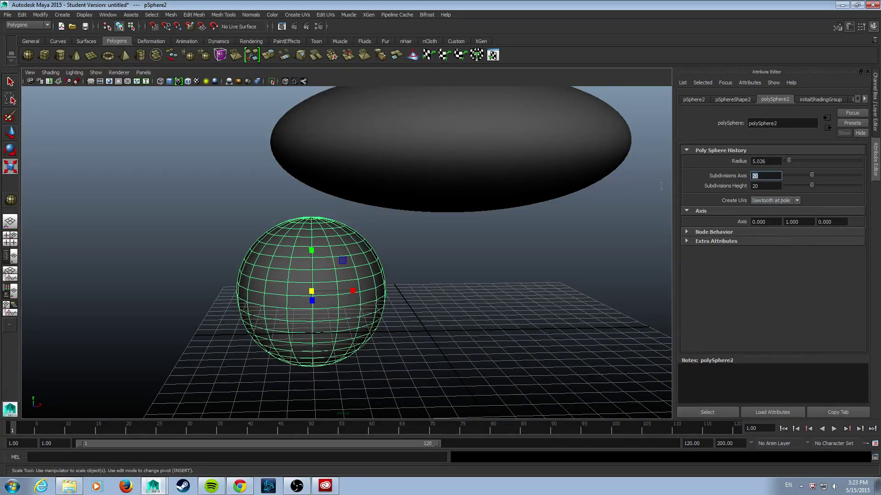
# Set the lower sphere's Subdivisions Axis and Height to 45.
pyautogui.write('45')
pyautogui.press('Return')
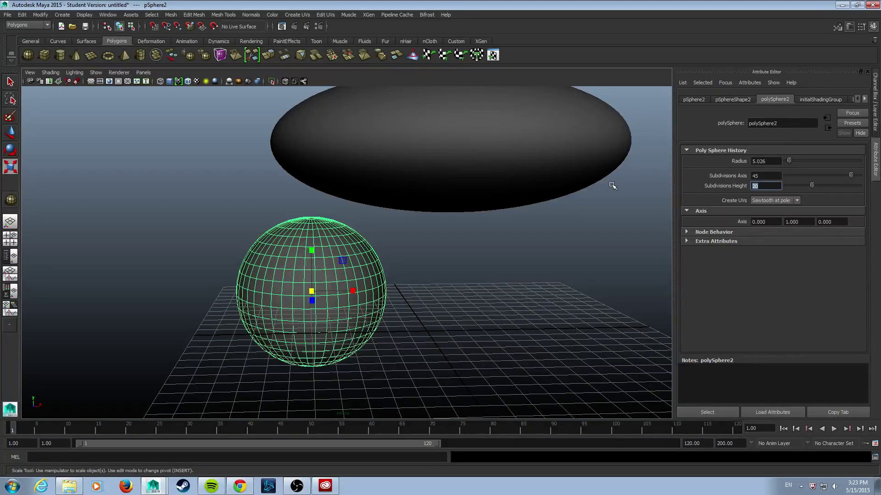
pyautogui.write('45')
pyautogui.press('Return')
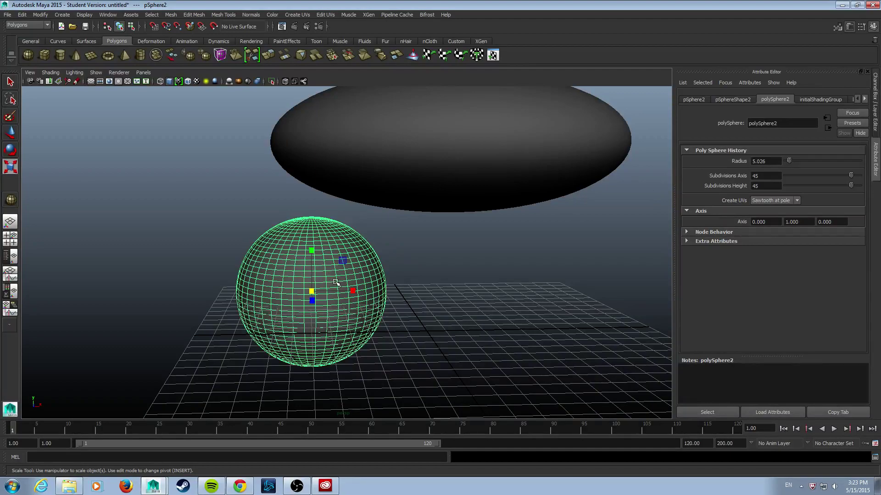
# Move the small sphere onto the saucer and raise it straight up above it.
pyautogui.press('w')
pyautogui.keyDown('alt'); pyautogui.moveTo(316, 249); pyautogui.dragTo(439, 295); pyautogui.keyUp('alt')
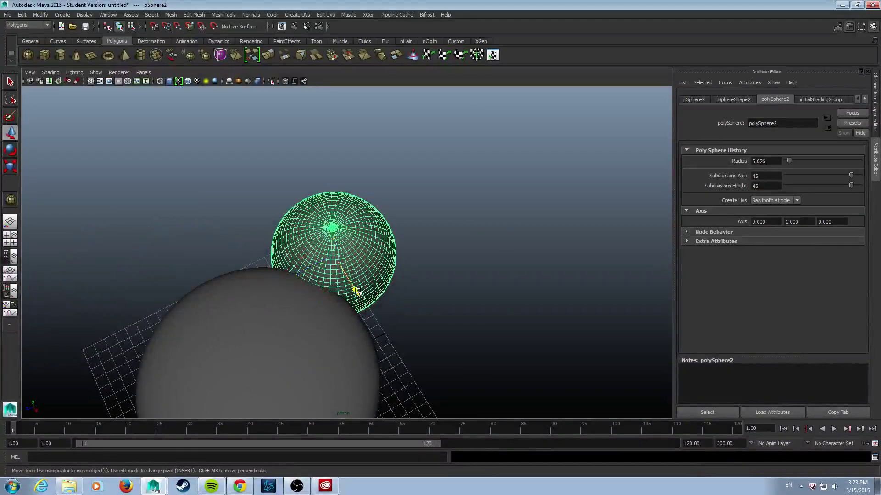
pyautogui.moveTo(332, 271); pyautogui.dragTo(490, 172)
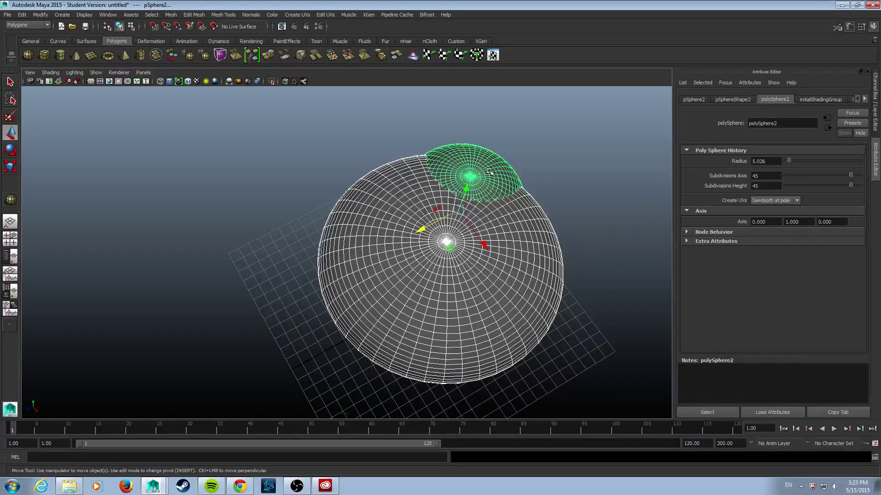
pyautogui.hotkey('ctrl', 'z')
pyautogui.keyDown('alt'); pyautogui.moveTo(557, 147); pyautogui.dragTo(474, 150); pyautogui.keyUp('alt')
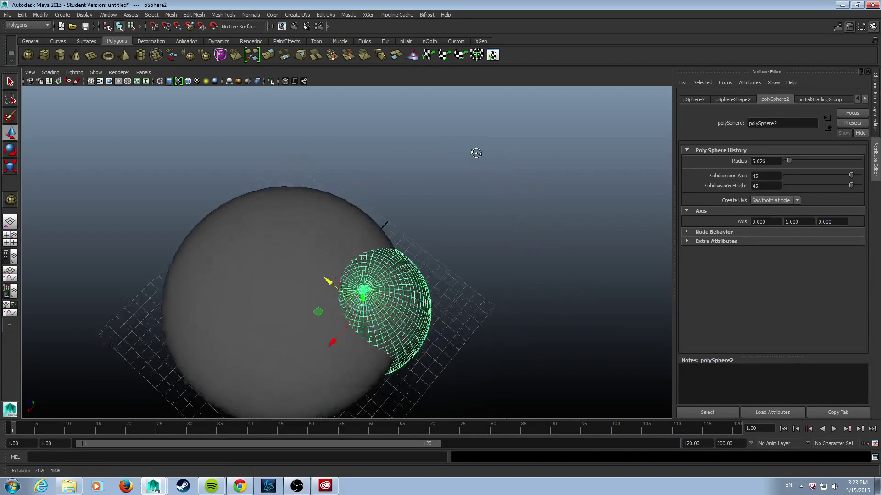
pyautogui.moveTo(329, 272); pyautogui.dragTo(303, 243)
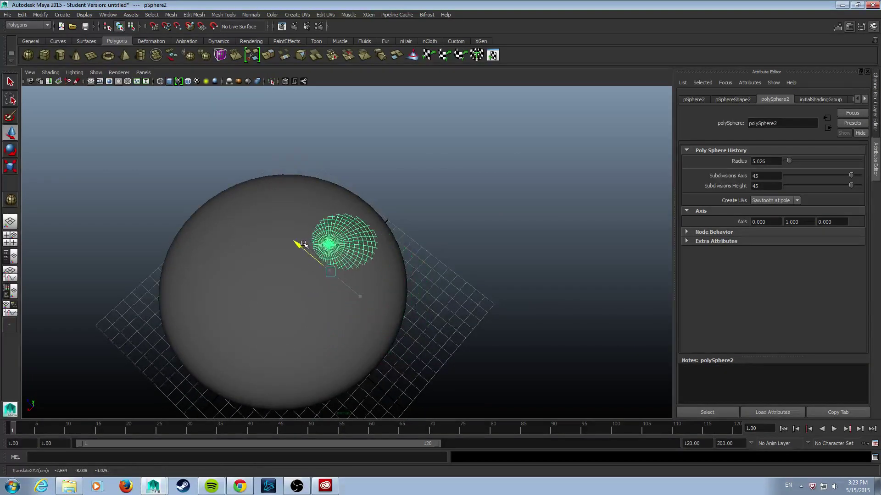
pyautogui.keyDown('alt'); pyautogui.moveTo(480, 285); pyautogui.dragTo(477, 321); pyautogui.keyUp('alt')
pyautogui.moveTo(345, 238); pyautogui.dragTo(344, 192)
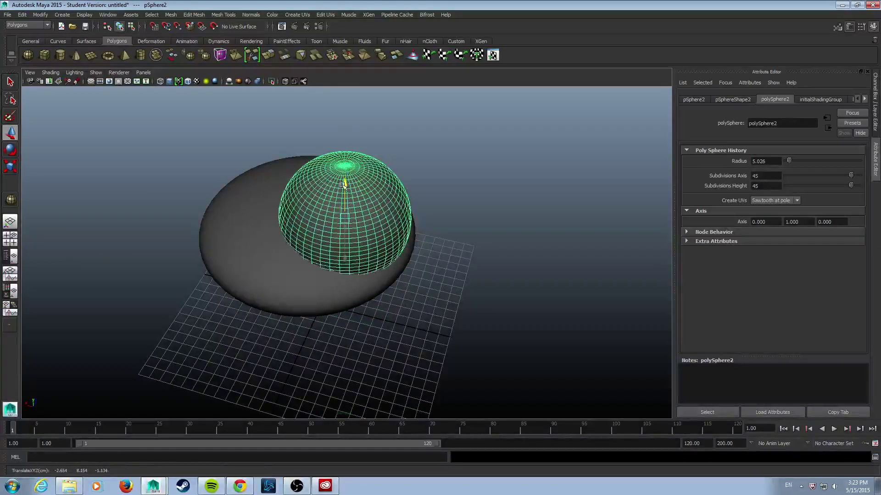
pyautogui.keyDown('alt'); pyautogui.moveTo(445, 238); pyautogui.dragTo(433, 265); pyautogui.keyUp('alt')
# Shrink the small sphere slightly and lower it onto the saucer.
pyautogui.press('e')
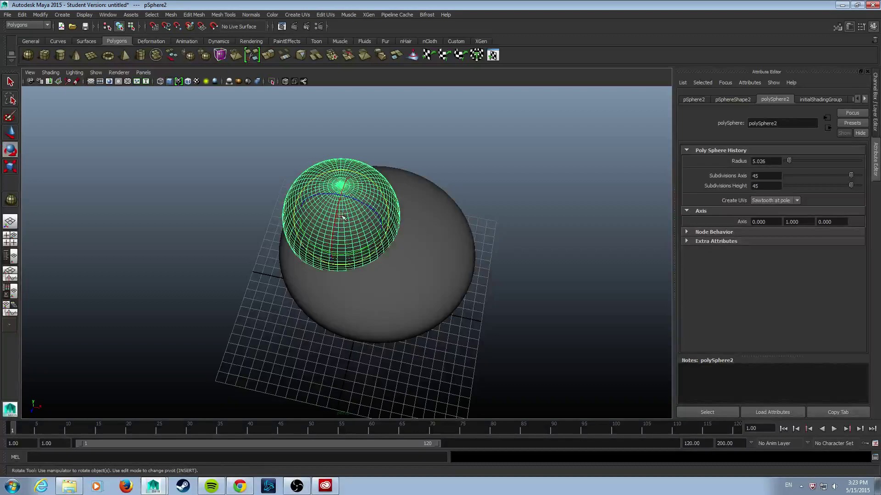
pyautogui.press('r')
pyautogui.moveTo(341, 217); pyautogui.dragTo(343, 220)
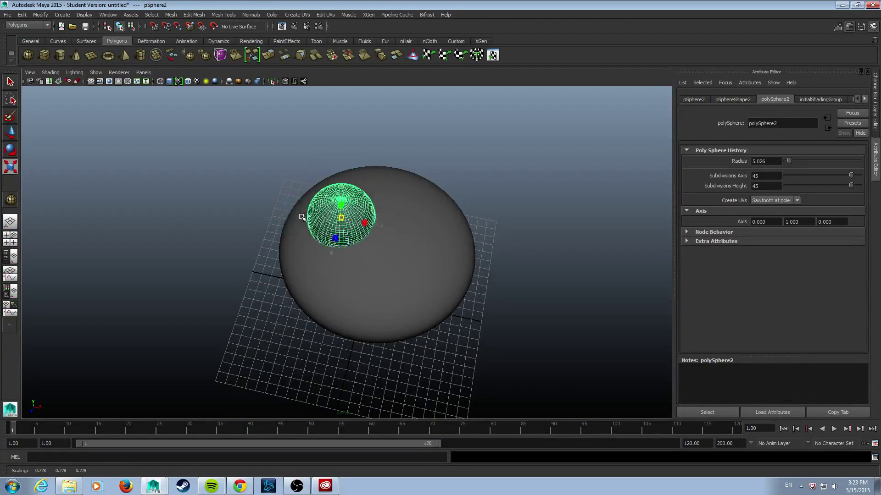
pyautogui.keyDown('alt'); pyautogui.moveTo(388, 236); pyautogui.dragTo(443, 230); pyautogui.keyUp('alt')
pyautogui.click(472, 202)
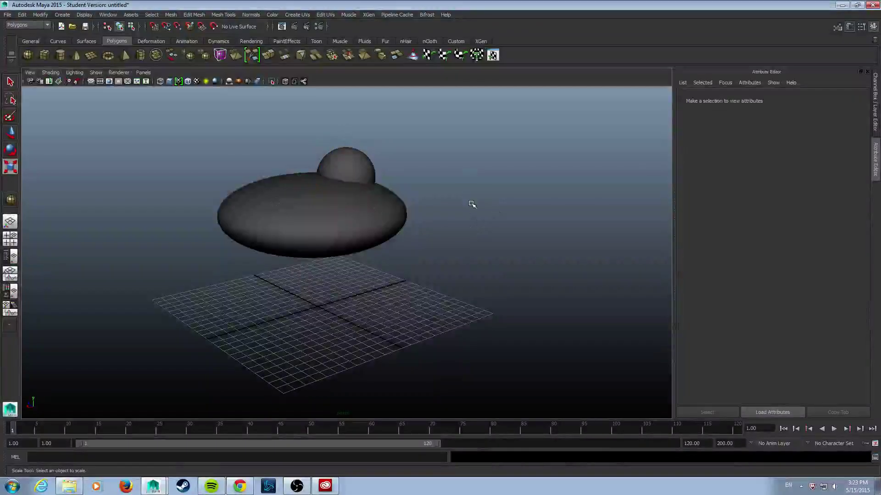
pyautogui.keyDown('alt'); pyautogui.moveTo(472, 202); pyautogui.dragTo(507, 210); pyautogui.keyUp('alt')
pyautogui.click(354, 176)
pyautogui.press('w')
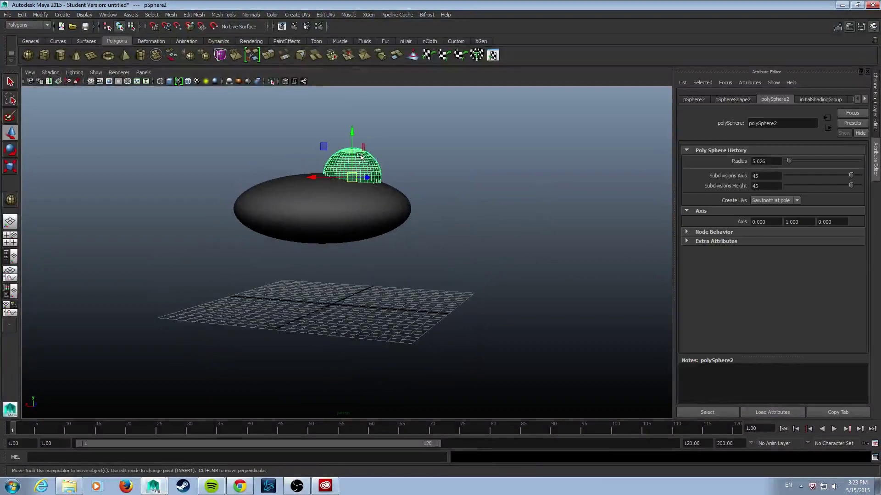
pyautogui.moveTo(351, 136); pyautogui.dragTo(350, 144)
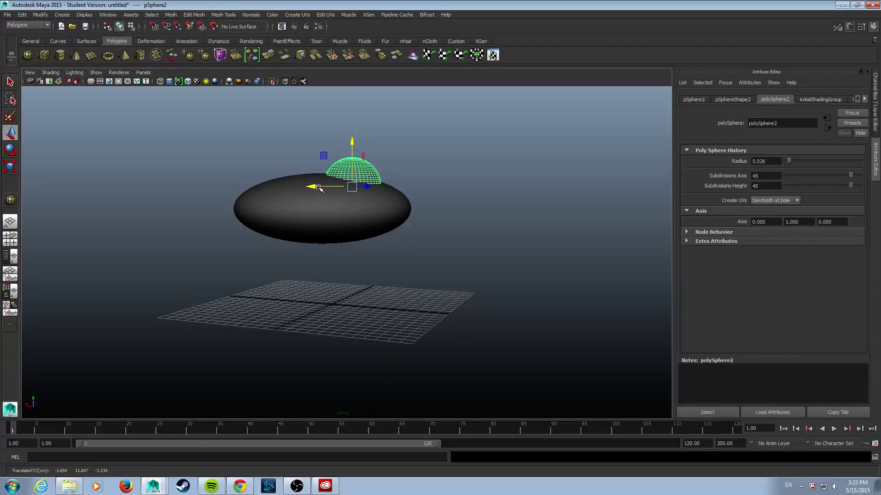
# Reselect the small sphere with the Move tool and orbit to look down on the scene.
pyautogui.click(338, 204)
pyautogui.press('e')
pyautogui.press('r')
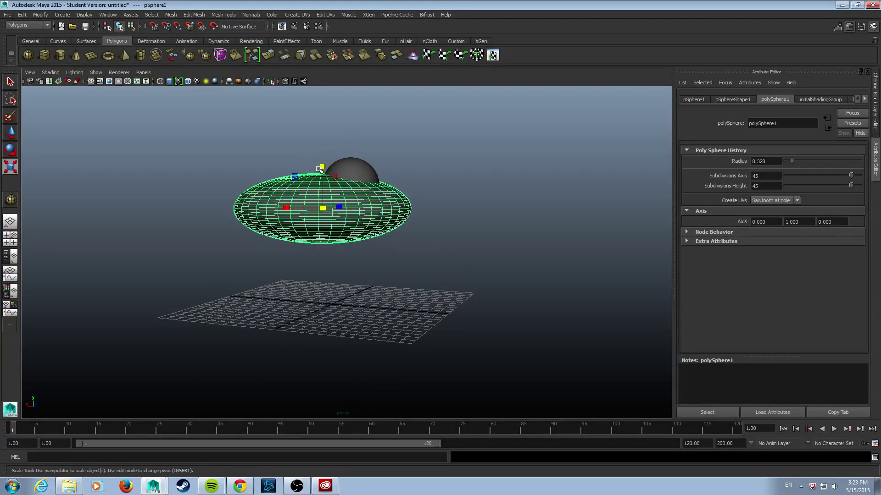
pyautogui.click(356, 162)
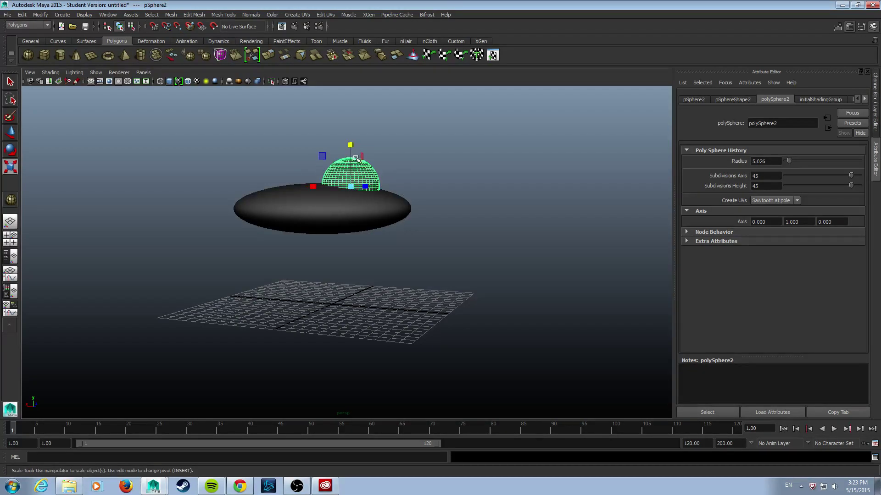
pyautogui.press('w')
pyautogui.keyDown('alt'); pyautogui.moveTo(432, 195); pyautogui.dragTo(248, 216); pyautogui.keyUp('alt')
pyautogui.click(608, 212)
pyautogui.keyDown('alt'); pyautogui.moveTo(607, 213); pyautogui.dragTo(558, 234); pyautogui.keyUp('alt')
# Zoom in on the small sphere and scale it down vertically into a squashed dome.
pyautogui.hotkey('ctrl', 'z')
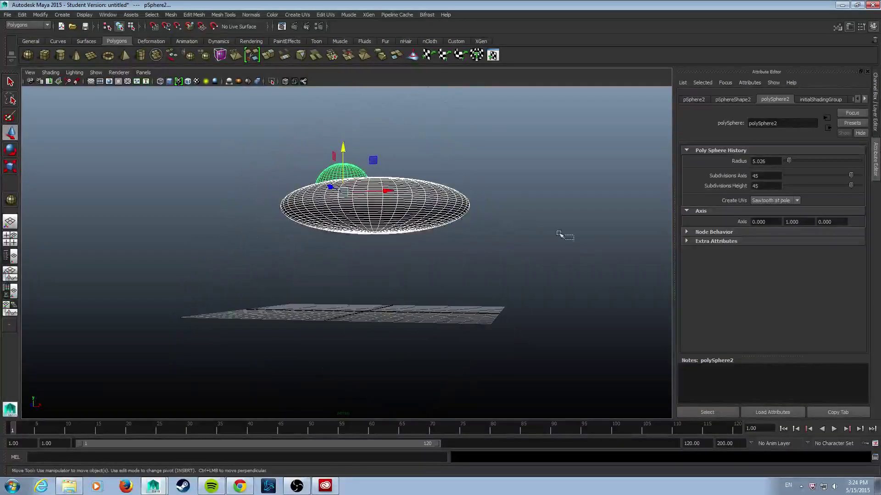
pyautogui.click(558, 234)
pyautogui.keyDown('alt'); pyautogui.moveTo(458, 308); pyautogui.dragTo(423, 321); pyautogui.keyUp('alt')
pyautogui.scroll(5, 432, 330)
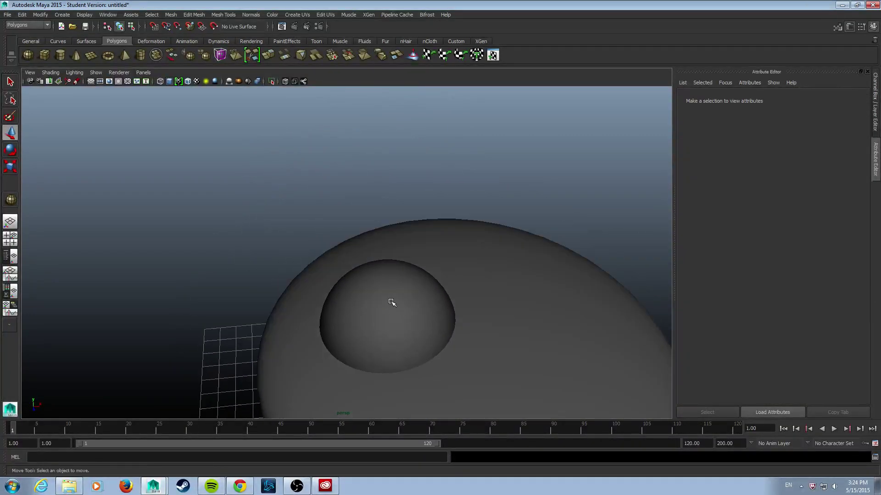
pyautogui.click(391, 302)
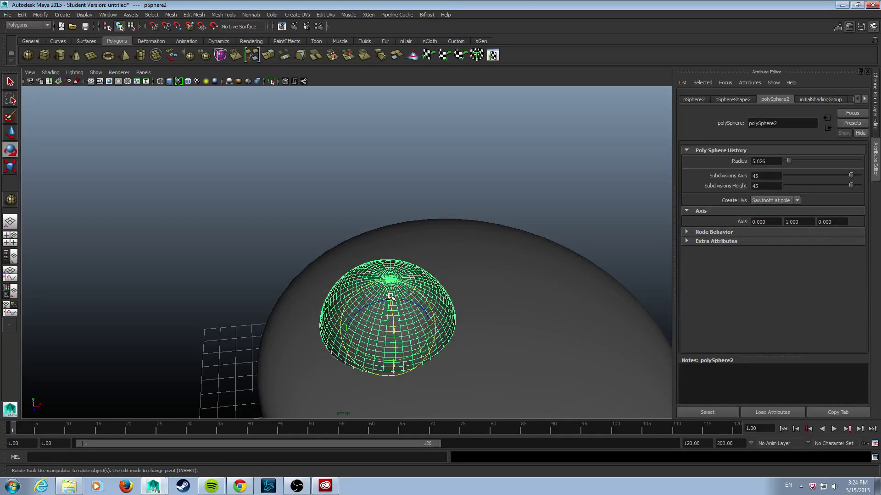
pyautogui.press('r')
pyautogui.moveTo(390, 297); pyautogui.dragTo(392, 305)
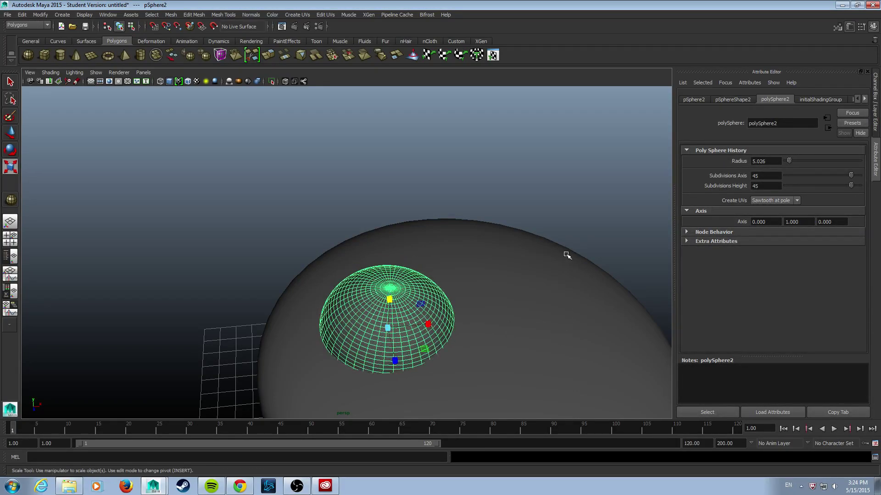
# Frame both spheres and view the dome from a low side angle.
pyautogui.keyDown('alt'); pyautogui.moveTo(566, 252); pyautogui.dragTo(584, 232); pyautogui.keyUp('alt')
pyautogui.click(584, 232)
pyautogui.click(438, 337)
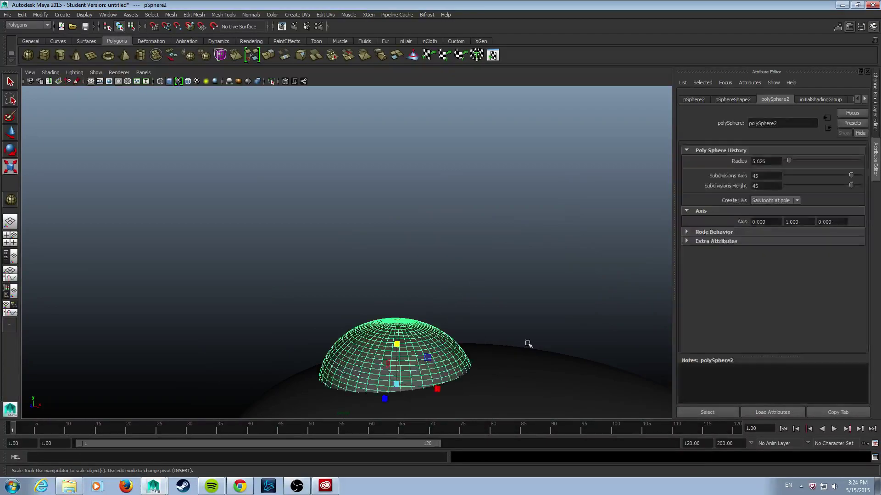
pyautogui.moveTo(526, 344)
pyautogui.keyDown('alt'); pyautogui.mouseDown()
pyautogui.moveTo(432, 310)
pyautogui.moveTo(515, 354)
pyautogui.mouseUp(); pyautogui.keyUp('alt')
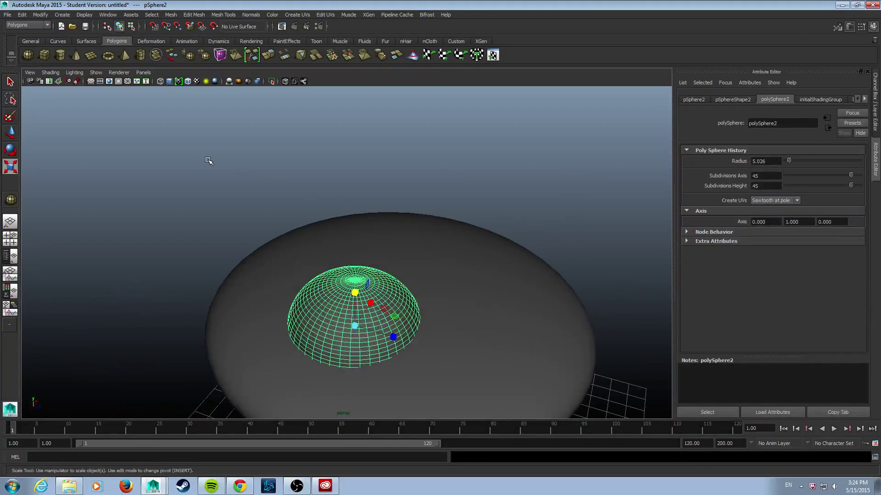
pyautogui.moveTo(184, 170); pyautogui.dragTo(534, 412)
pyautogui.click(639, 256)
pyautogui.keyDown('alt'); pyautogui.moveTo(639, 255); pyautogui.dragTo(481, 168); pyautogui.keyUp('alt')
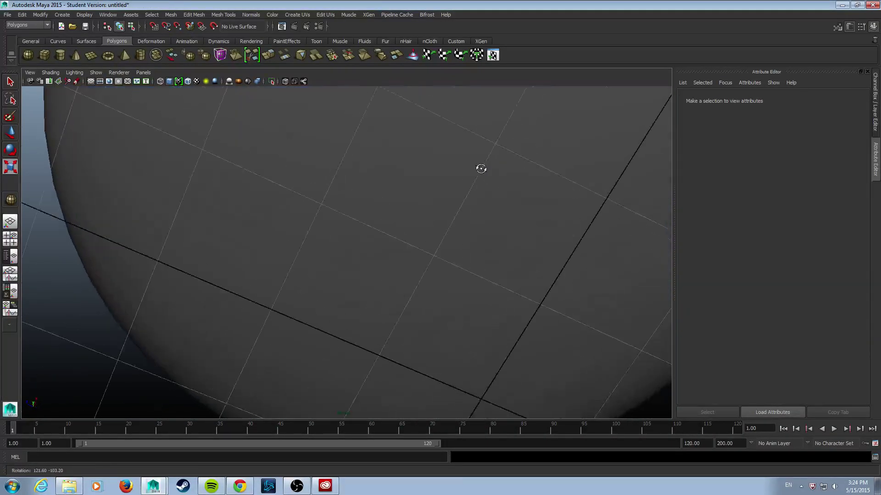
pyautogui.press('f')
pyautogui.keyDown('alt'); pyautogui.moveTo(445, 277); pyautogui.dragTo(521, 314); pyautogui.keyUp('alt')
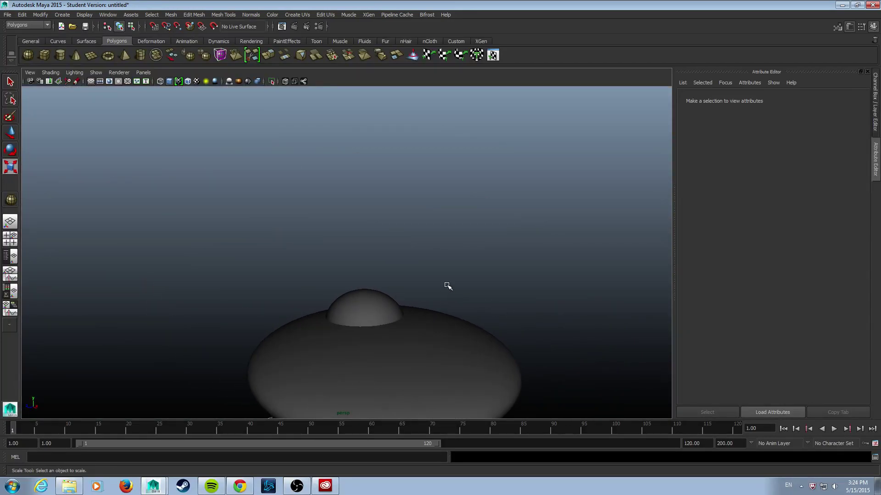
pyautogui.moveTo(448, 286)
pyautogui.keyDown('alt'); pyautogui.mouseDown()
pyautogui.moveTo(511, 310)
pyautogui.moveTo(428, 218)
pyautogui.moveTo(444, 277)
pyautogui.mouseUp(); pyautogui.keyUp('alt')
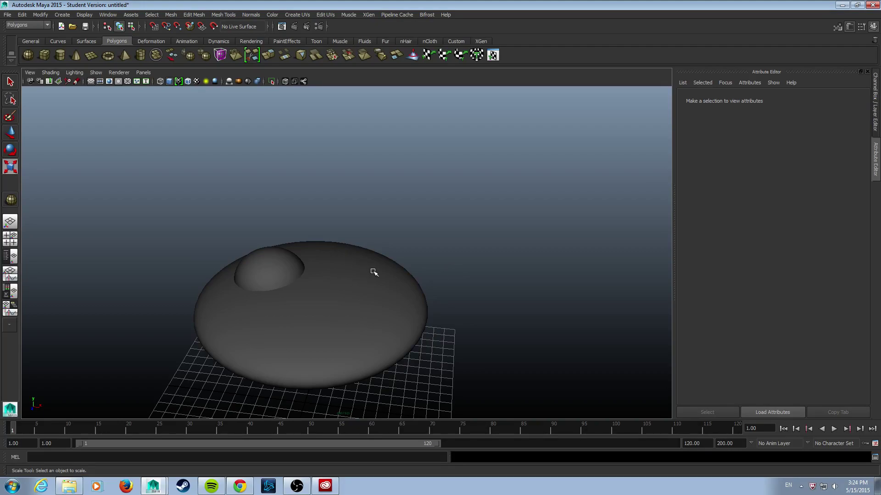
pyautogui.keyDown('alt'); pyautogui.moveTo(374, 272); pyautogui.dragTo(352, 248); pyautogui.keyUp('alt')
pyautogui.click(356, 247)
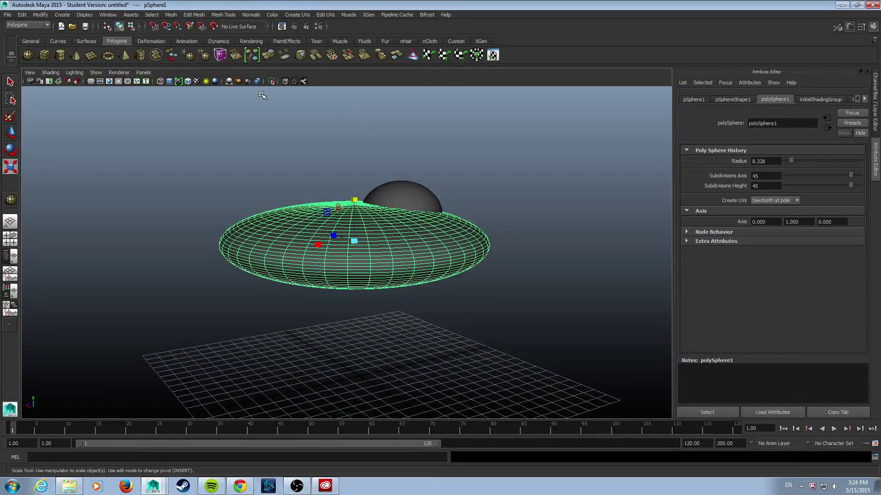
# Select the flattened saucer and assign it a new Blinn material, blinn1.
pyautogui.click(416, 192)
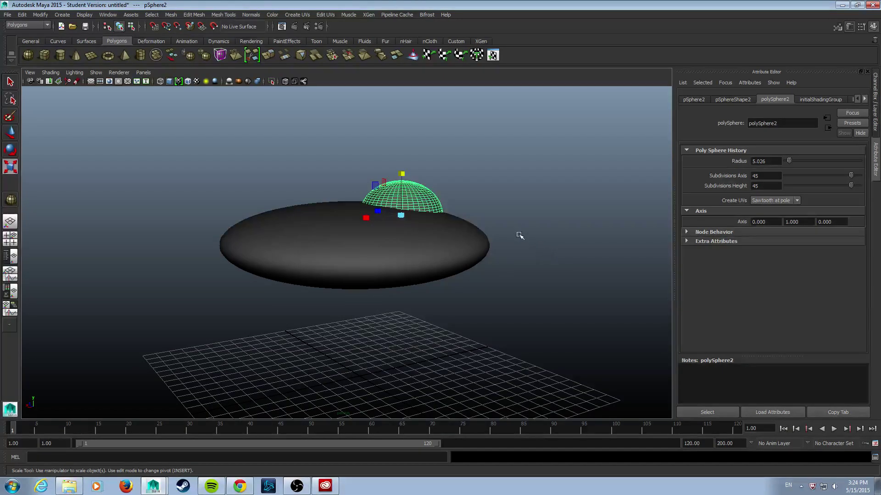
pyautogui.keyDown('alt'); pyautogui.moveTo(521, 236); pyautogui.dragTo(407, 256); pyautogui.keyUp('alt')
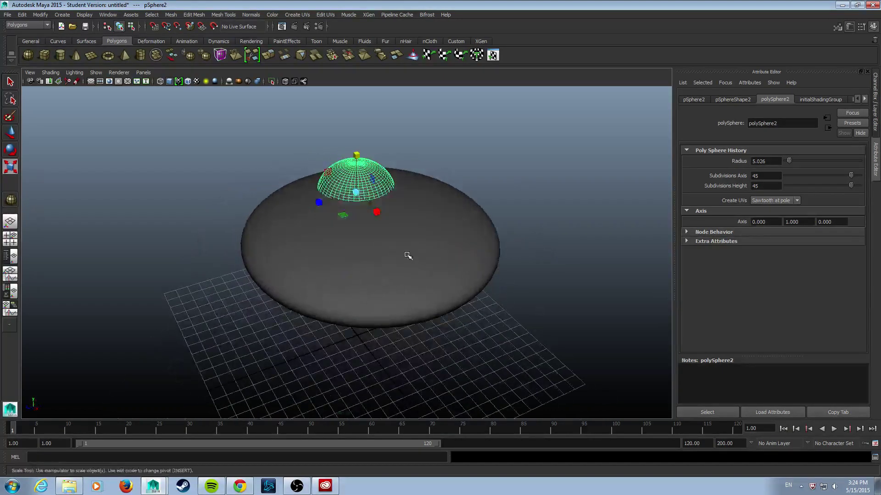
pyautogui.click(407, 256)
pyautogui.keyDown('alt'); pyautogui.moveTo(560, 291); pyautogui.dragTo(389, 293); pyautogui.keyUp('alt')
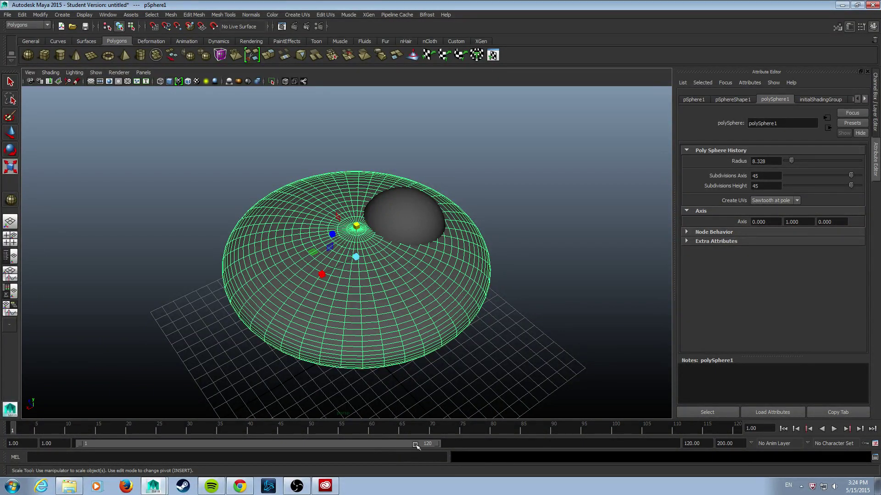
pyautogui.moveTo(387, 216); pyautogui.dragTo(387, 245, button='right')
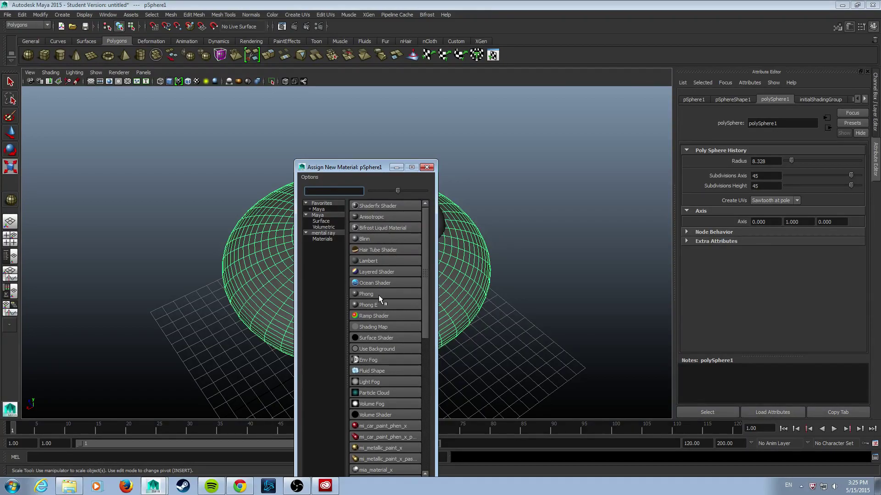
pyautogui.click(377, 239)
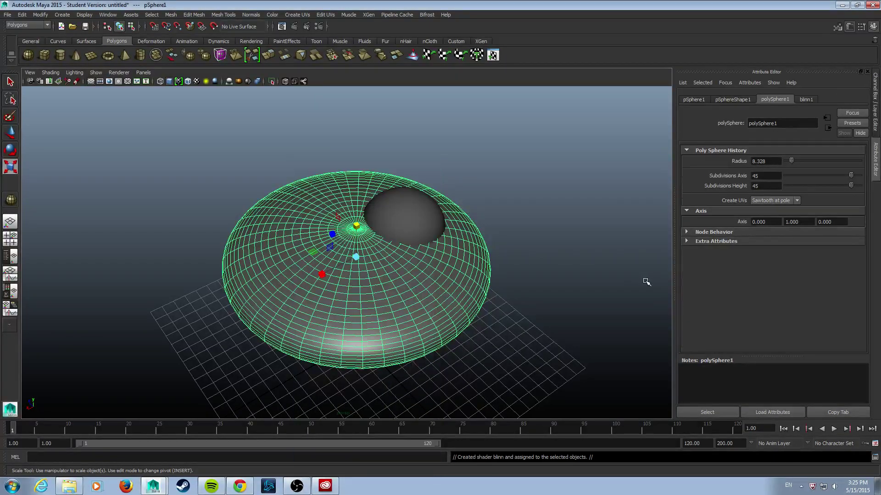
pyautogui.keyDown('alt'); pyautogui.moveTo(554, 260); pyautogui.dragTo(477, 207); pyautogui.keyUp('alt')
# Brighten the saucer's blinn1 colour toward white and reselect the saucer.
pyautogui.click(778, 202)
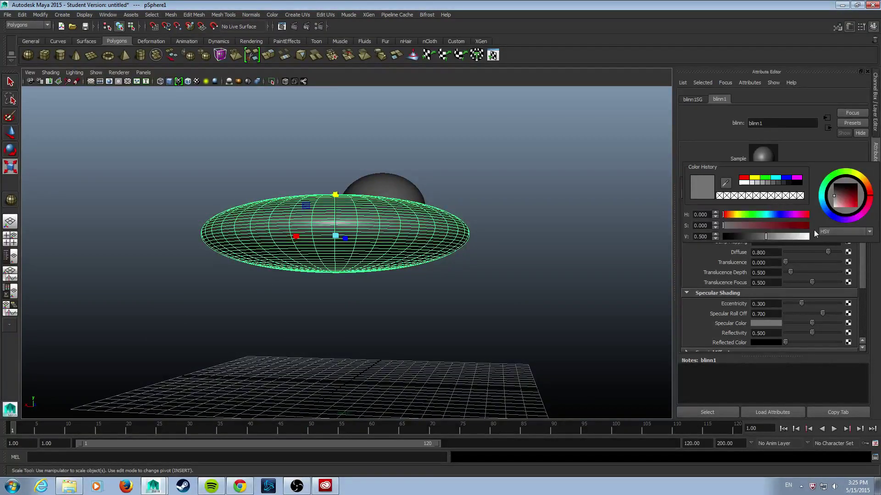
pyautogui.moveTo(796, 237); pyautogui.dragTo(796, 239)
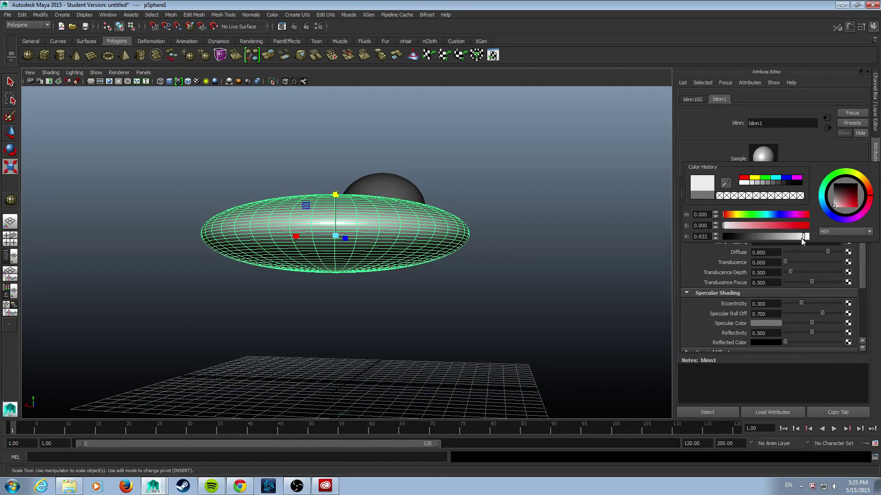
pyautogui.click(576, 281)
pyautogui.keyDown('alt'); pyautogui.moveTo(577, 281); pyautogui.dragTo(700, 311); pyautogui.keyUp('alt')
pyautogui.click(372, 275)
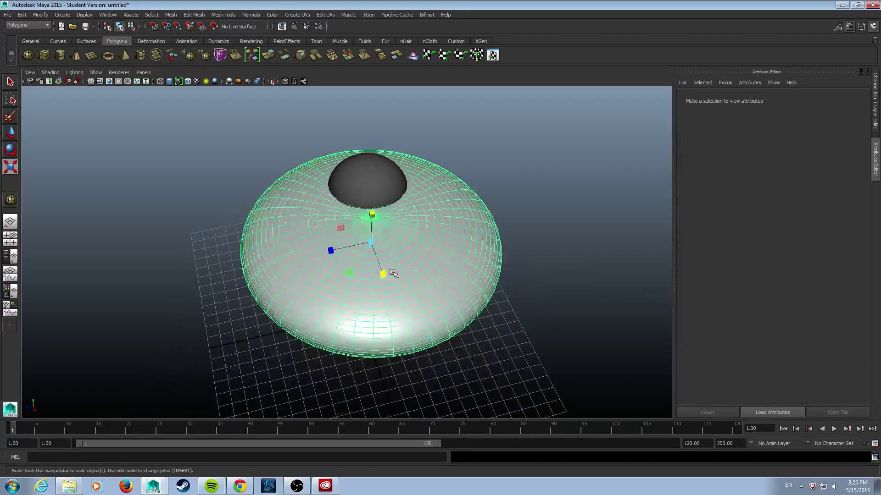
pyautogui.keyDown('alt'); pyautogui.moveTo(371, 275); pyautogui.dragTo(467, 243); pyautogui.keyUp('alt')
pyautogui.keyDown('alt'); pyautogui.moveTo(550, 239); pyautogui.dragTo(600, 213); pyautogui.keyUp('alt')
# Bring up blinn1's settings and tint the saucer colour red.
pyautogui.click(806, 99)
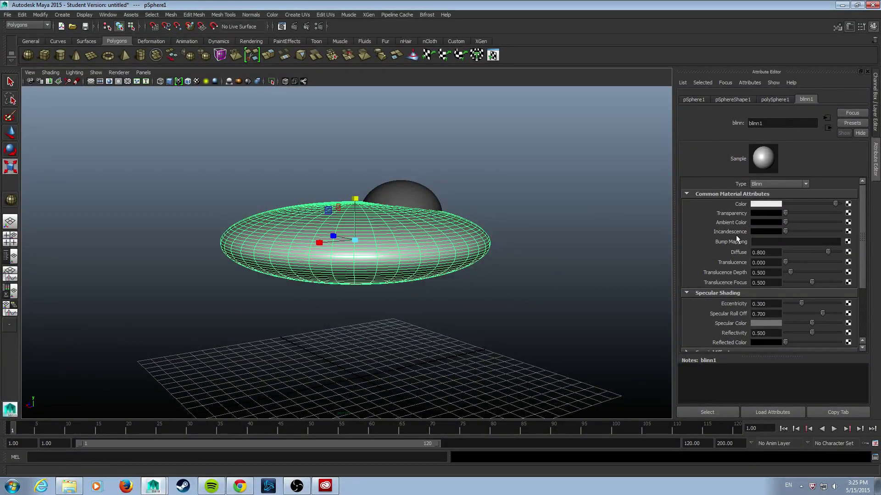
pyautogui.scroll(-3, 805, 211)
pyautogui.scroll(3, 805, 211)
pyautogui.scroll(-3, 805, 211)
pyautogui.scroll(3, 803, 212)
pyautogui.scroll(-3, 803, 213)
pyautogui.scroll(3, 802, 213)
pyautogui.scroll(-3, 767, 256)
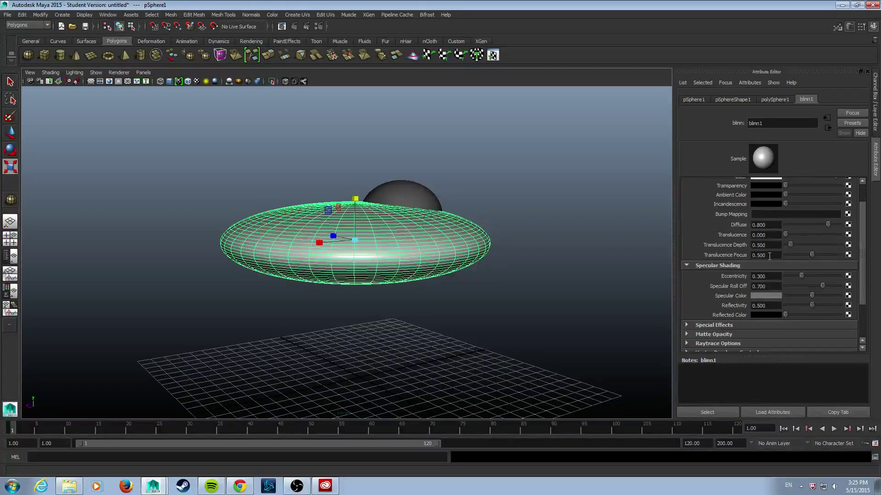
pyautogui.scroll(3, 766, 256)
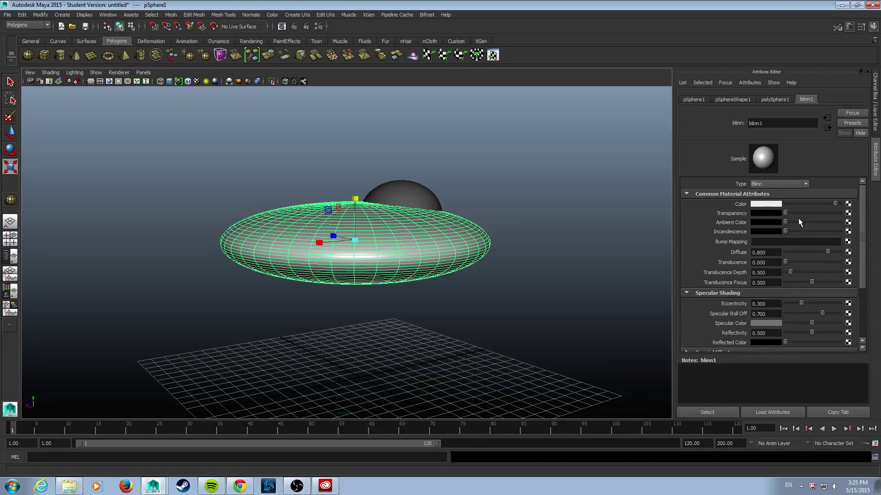
pyautogui.click(773, 203)
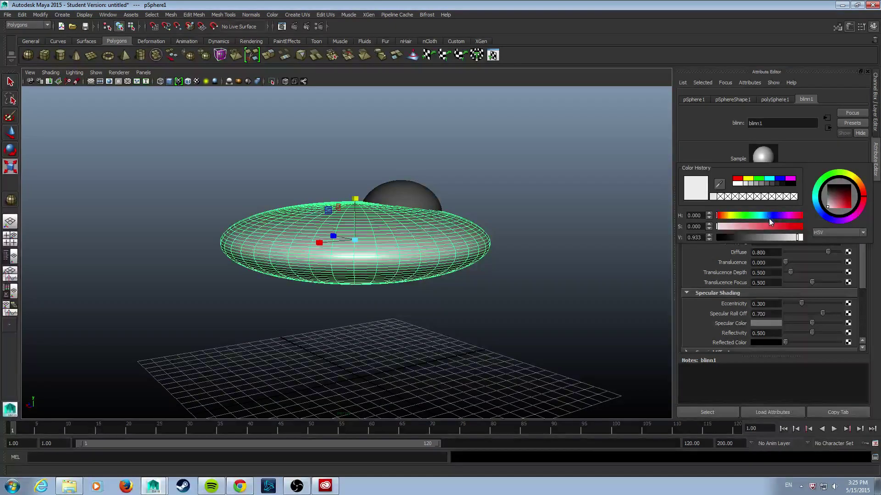
pyautogui.moveTo(767, 226); pyautogui.dragTo(763, 227)
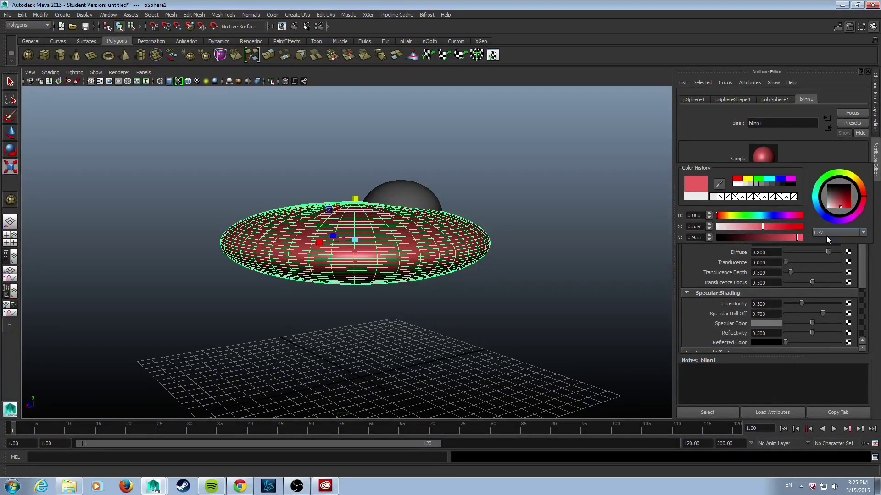
# Reselect the saucer disc and undo the red colour with Ctrl+Z.
pyautogui.click(516, 216)
pyautogui.scroll(5, 542, 229)
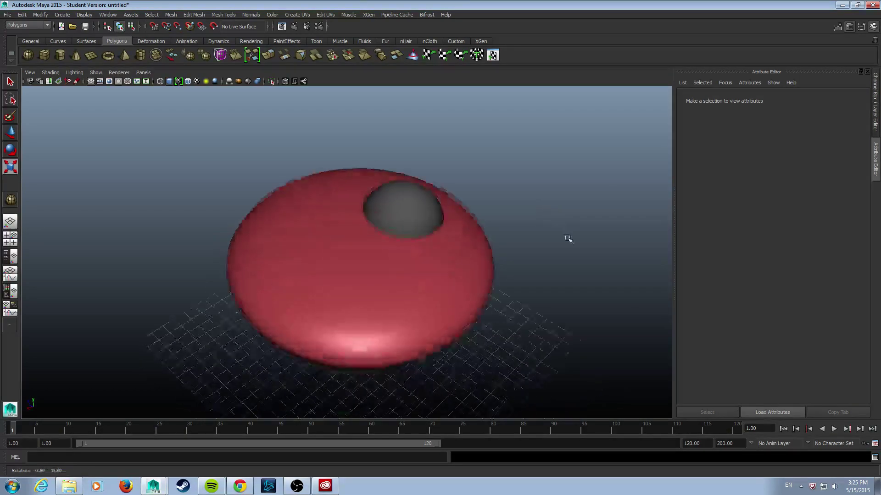
pyautogui.click(468, 294)
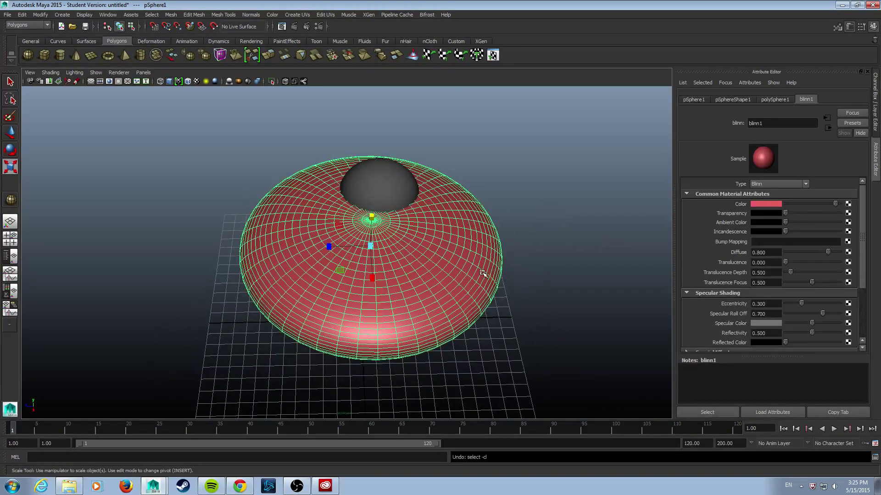
pyautogui.hotkey('ctrl', 'z')
# Select the dome pSphere2 and bring up Assign New Material, moving the chooser aside.
pyautogui.click(574, 239)
pyautogui.keyDown('alt'); pyautogui.moveTo(559, 244); pyautogui.dragTo(554, 224); pyautogui.keyUp('alt')
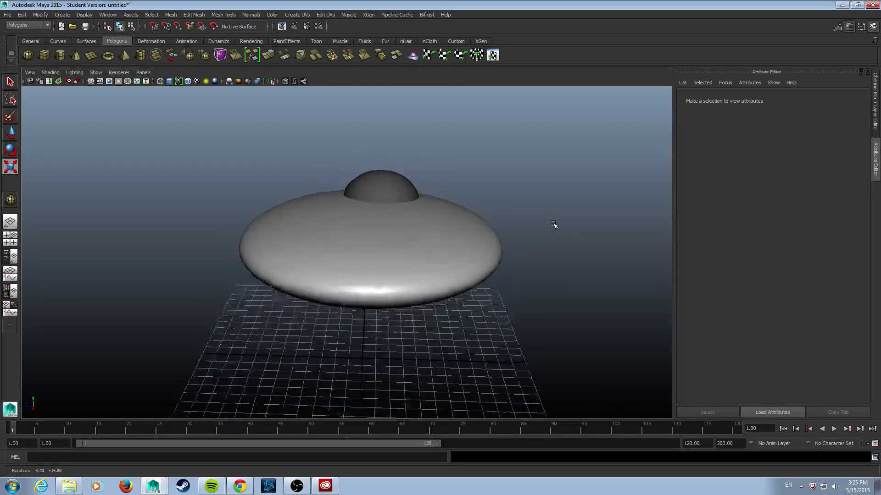
pyautogui.click(385, 186)
pyautogui.keyDown('alt'); pyautogui.moveTo(611, 184); pyautogui.dragTo(327, 189); pyautogui.keyUp('alt')
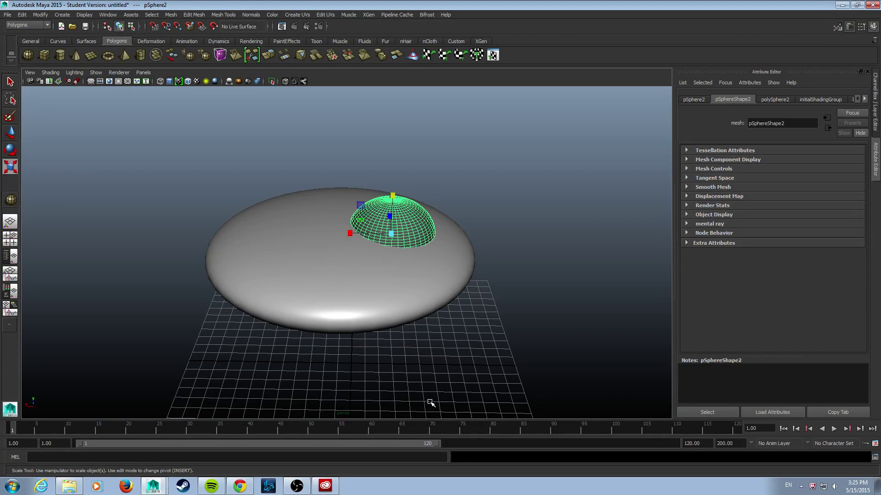
pyautogui.click(439, 165)
pyautogui.rightClick(455, 316)
pyautogui.moveTo(367, 170); pyautogui.dragTo(132, 60)
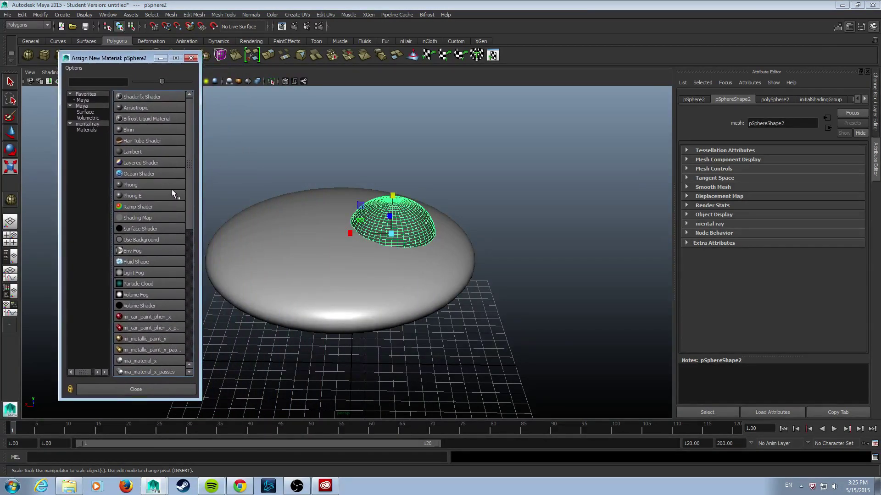
# Give the dome a new Blinn material, blinn2, keeping it fully opaque for now.
pyautogui.click(160, 130)
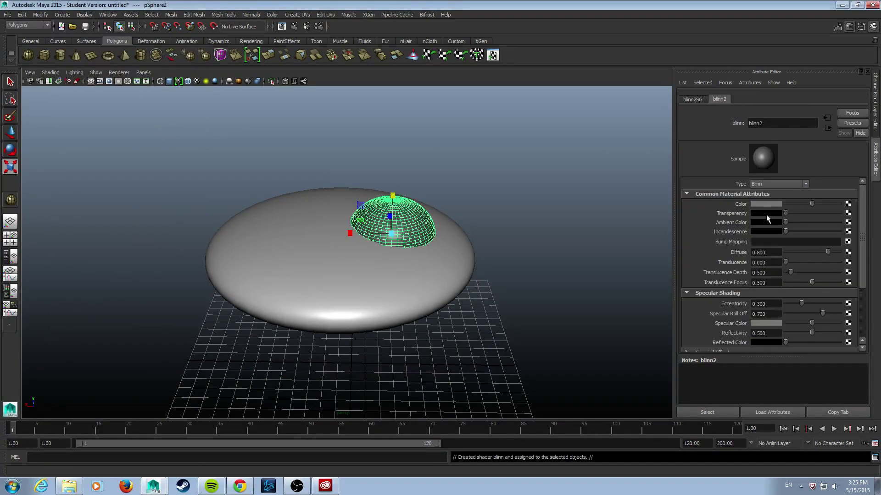
pyautogui.moveTo(785, 213); pyautogui.dragTo(839, 212)
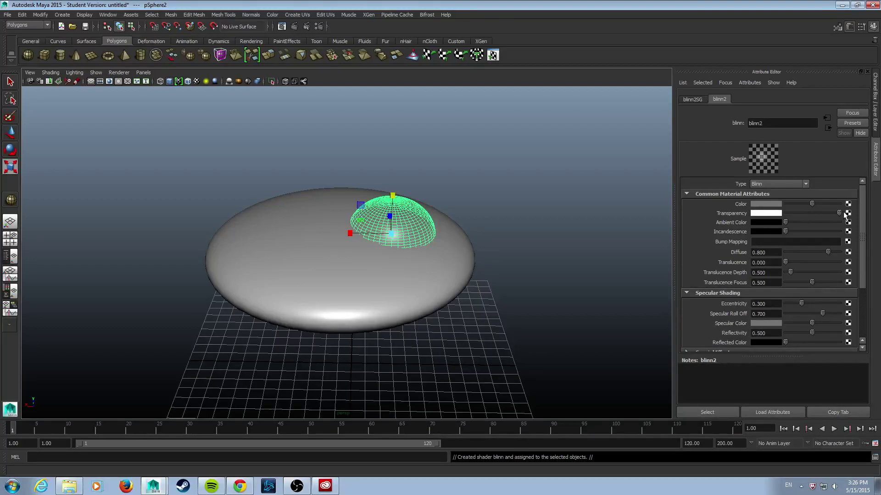
pyautogui.click(579, 246)
pyautogui.keyDown('alt'); pyautogui.moveTo(576, 248); pyautogui.dragTo(501, 256); pyautogui.keyUp('alt')
pyautogui.click(427, 220)
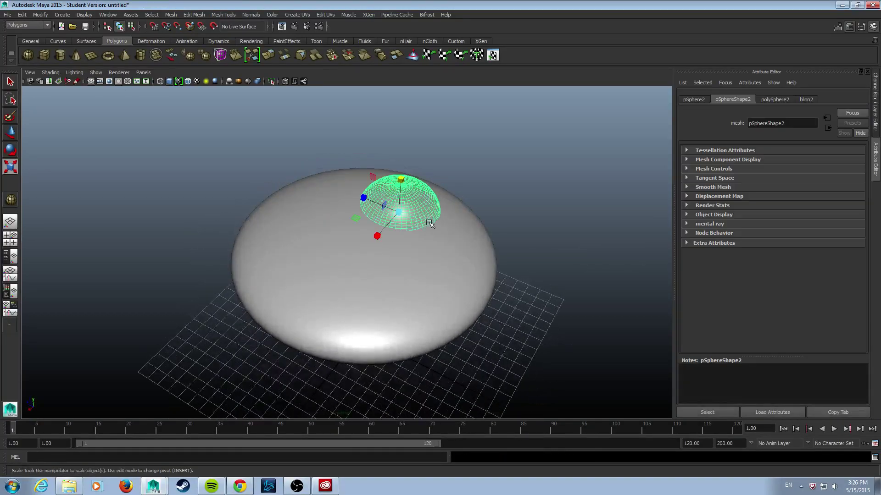
pyautogui.keyDown('alt'); pyautogui.moveTo(429, 220); pyautogui.dragTo(598, 195); pyautogui.keyUp('alt')
pyautogui.click(703, 99)
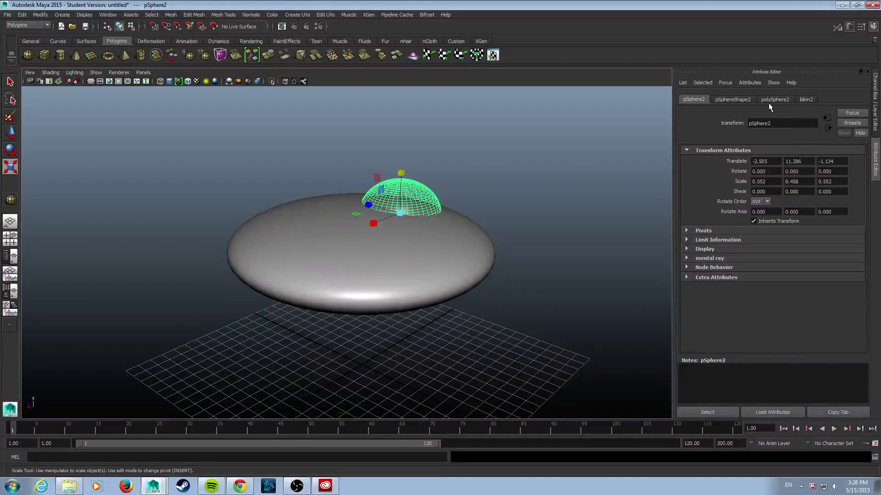
pyautogui.click(804, 99)
pyautogui.moveTo(843, 213); pyautogui.dragTo(785, 214)
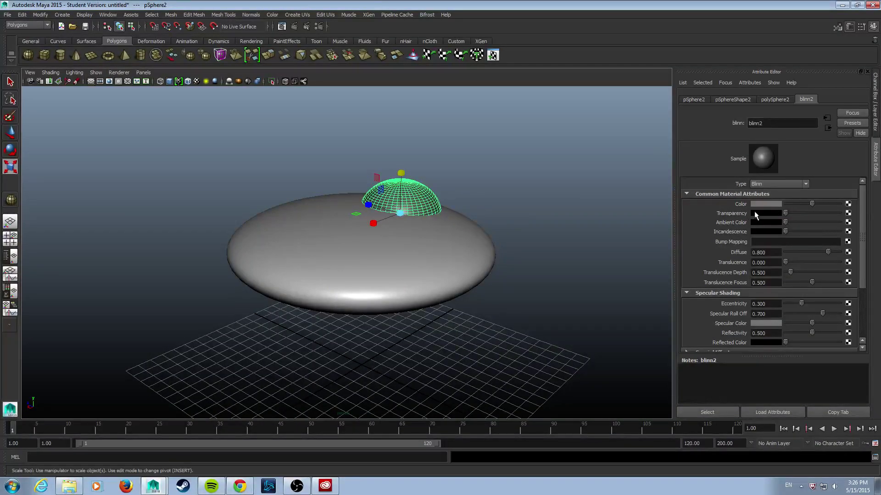
# Colour the dome's blinn2 material teal-blue.
pyautogui.click(759, 204)
pyautogui.moveTo(759, 217); pyautogui.dragTo(776, 238)
pyautogui.click(776, 228)
pyautogui.click(572, 257)
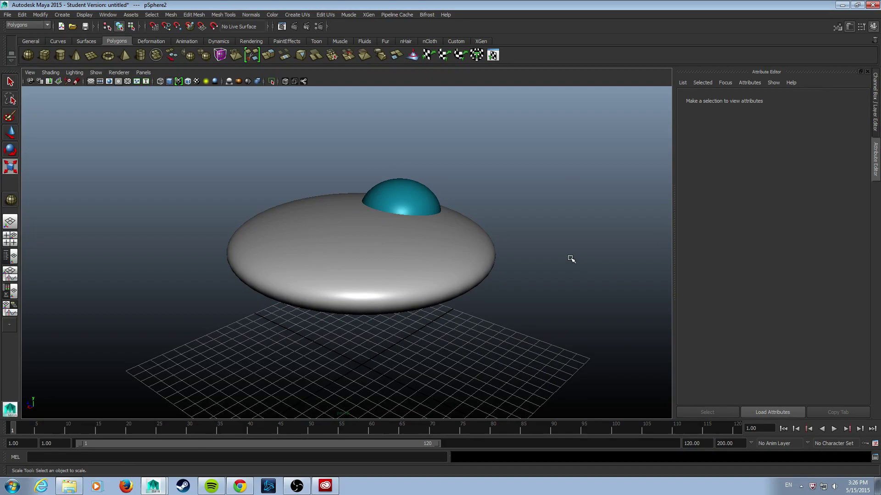
pyautogui.keyDown('alt'); pyautogui.moveTo(572, 258); pyautogui.dragTo(395, 309); pyautogui.keyUp('alt')
pyautogui.click(395, 308)
pyautogui.keyDown('alt'); pyautogui.moveTo(559, 330); pyautogui.dragTo(633, 260); pyautogui.keyUp('alt')
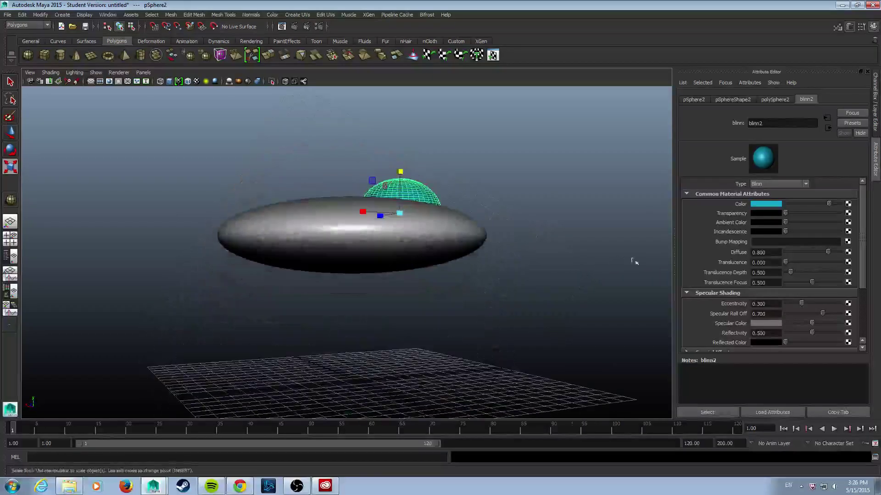
pyautogui.keyDown('alt'); pyautogui.moveTo(525, 249); pyautogui.dragTo(475, 236); pyautogui.keyUp('alt')
# Set blinn2 Transparency partway so the dome becomes semi-transparent.
pyautogui.scroll(5, 444, 295)
pyautogui.scroll(8, 428, 236)
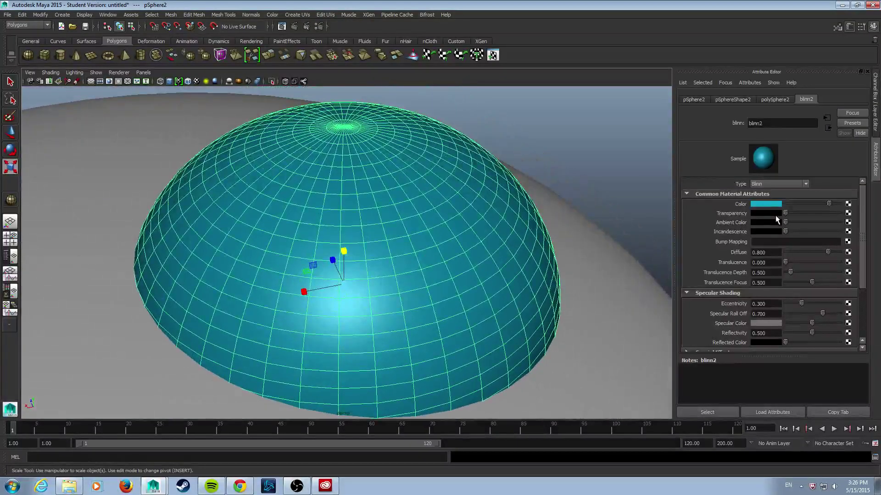
pyautogui.moveTo(786, 213); pyautogui.dragTo(817, 210)
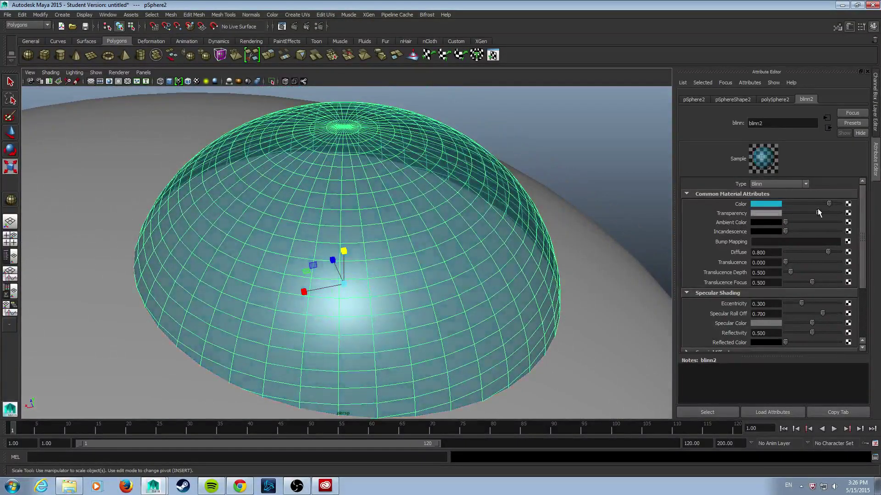
pyautogui.click(624, 175)
pyautogui.keyDown('alt'); pyautogui.moveTo(566, 218); pyautogui.dragTo(359, 236); pyautogui.keyUp('alt')
pyautogui.click(359, 236)
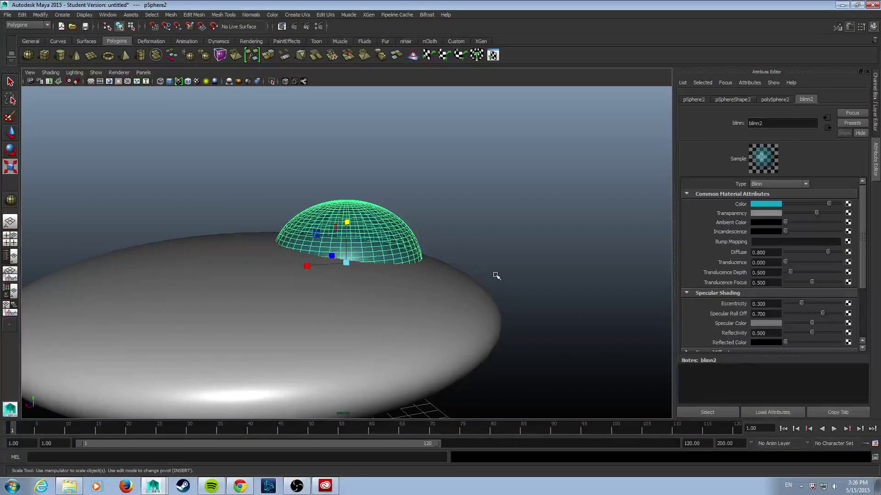
pyautogui.keyDown('alt'); pyautogui.moveTo(496, 273); pyautogui.dragTo(399, 257); pyautogui.keyUp('alt')
pyautogui.click(463, 254)
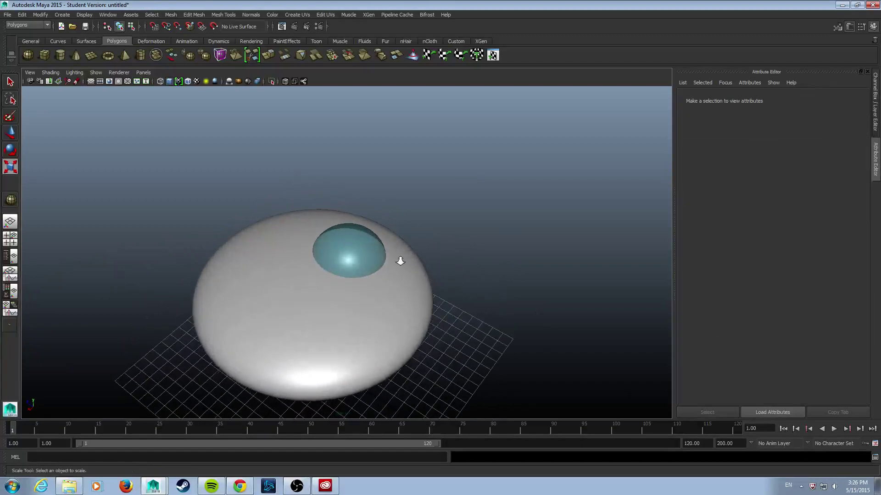
pyautogui.keyDown('alt'); pyautogui.moveTo(399, 258); pyautogui.dragTo(403, 177, button='right'); pyautogui.keyUp('alt')
pyautogui.keyDown('alt'); pyautogui.moveTo(620, 311); pyautogui.dragTo(316, 245); pyautogui.keyUp('alt')
pyautogui.keyDown('alt'); pyautogui.moveTo(462, 244); pyautogui.dragTo(315, 210); pyautogui.keyUp('alt')
# Inspect the translucent teal dome on the saucer from side and top views.
pyautogui.click(315, 210)
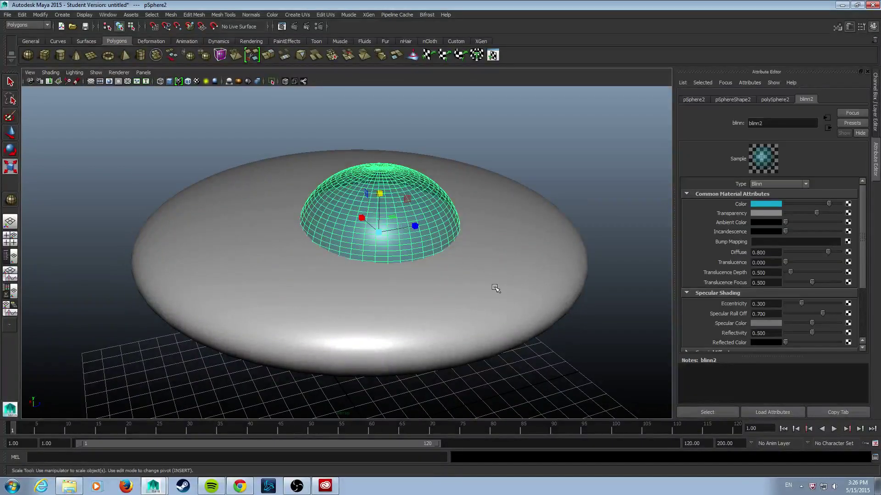
pyautogui.click(537, 149)
pyautogui.keyDown('alt'); pyautogui.moveTo(505, 236); pyautogui.dragTo(561, 291); pyautogui.keyUp('alt')
pyautogui.scroll(3, 382, 216)
pyautogui.keyDown('alt'); pyautogui.moveTo(381, 216); pyautogui.dragTo(354, 211); pyautogui.keyUp('alt')
pyautogui.click(354, 211)
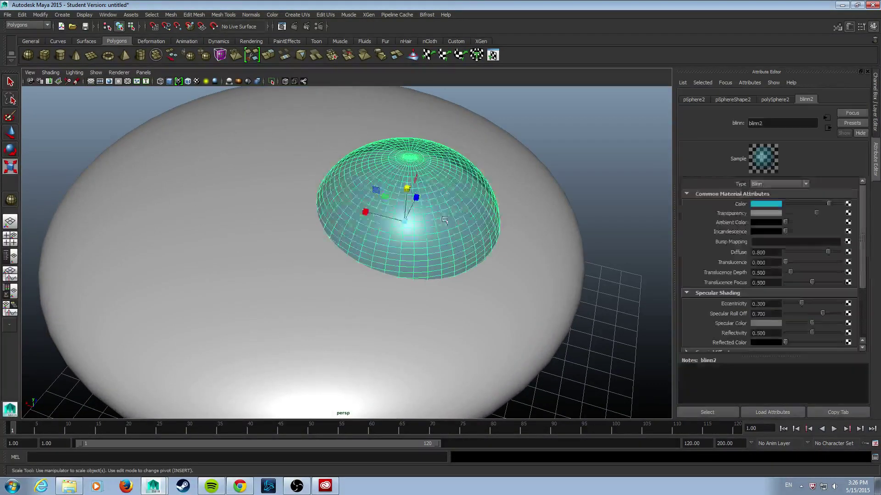
pyautogui.keyDown('alt'); pyautogui.moveTo(534, 296); pyautogui.dragTo(537, 274); pyautogui.keyUp('alt')
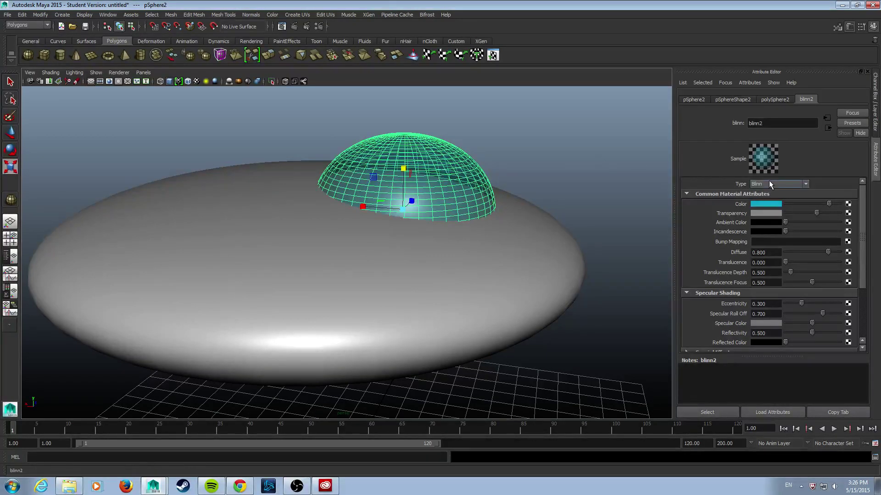
pyautogui.click(579, 166)
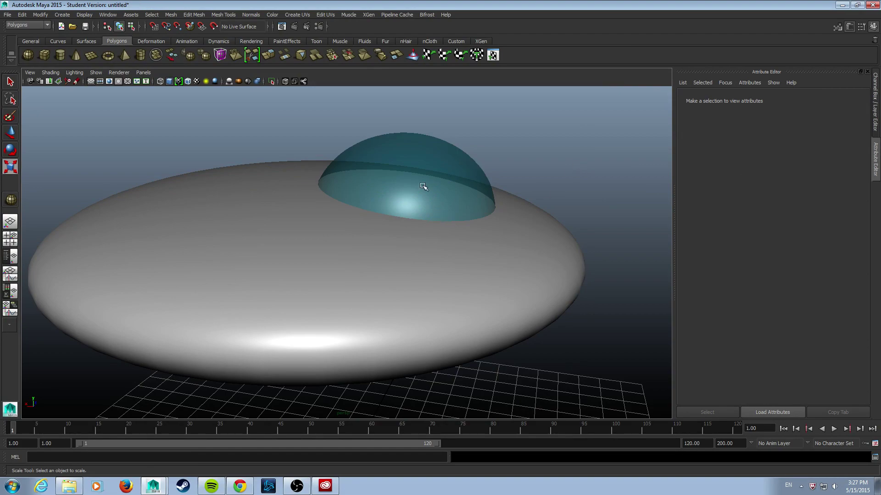
pyautogui.moveTo(193, 163); pyautogui.dragTo(424, 299)
pyautogui.click(583, 184)
# Set Render Using to mental ray in Render Settings and close the window.
pyautogui.click(320, 26)
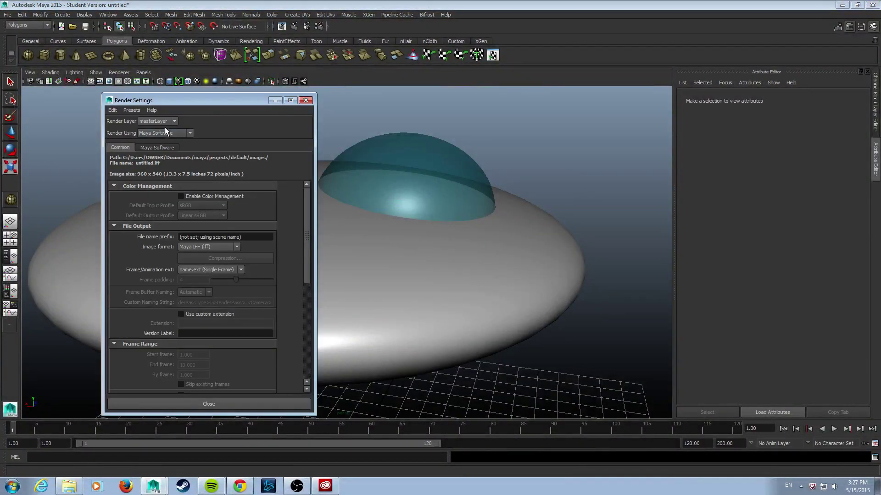
pyautogui.moveTo(164, 103); pyautogui.dragTo(50, 49)
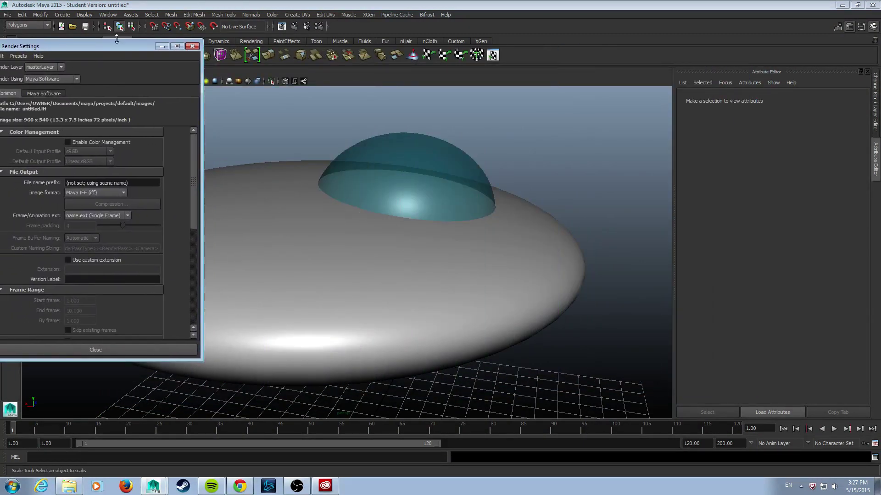
pyautogui.moveTo(119, 46); pyautogui.dragTo(160, 38)
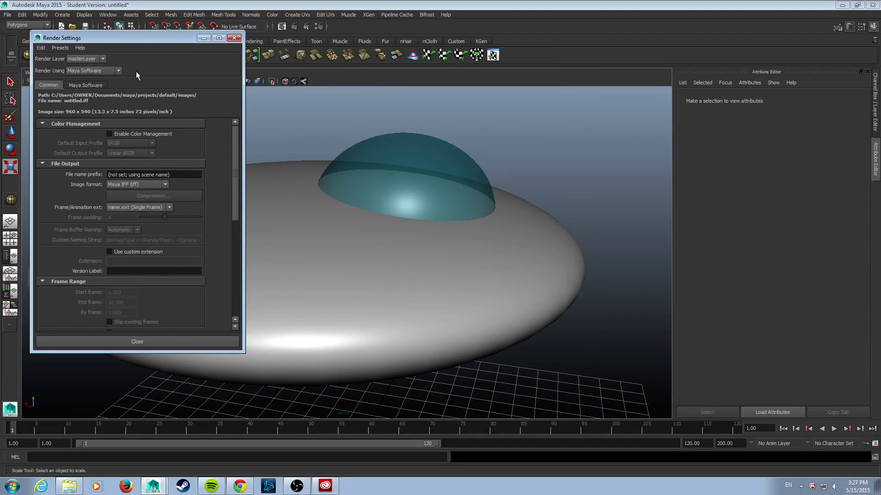
pyautogui.click(111, 68)
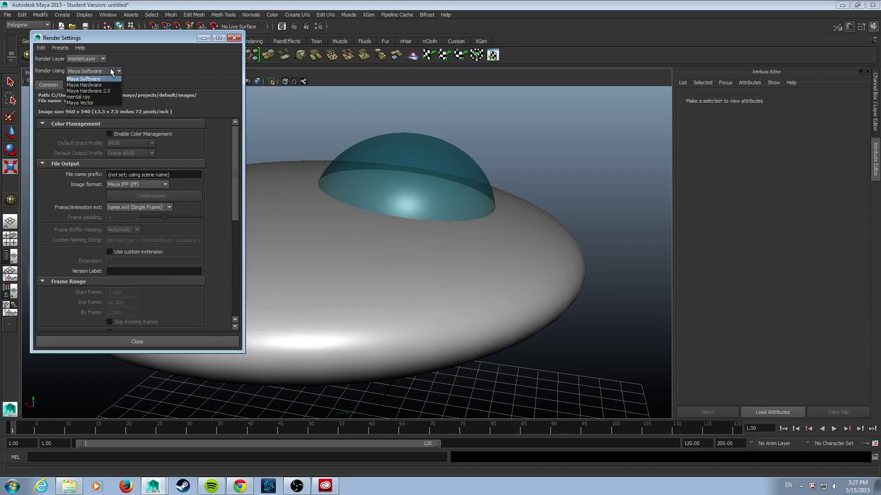
pyautogui.click(107, 102)
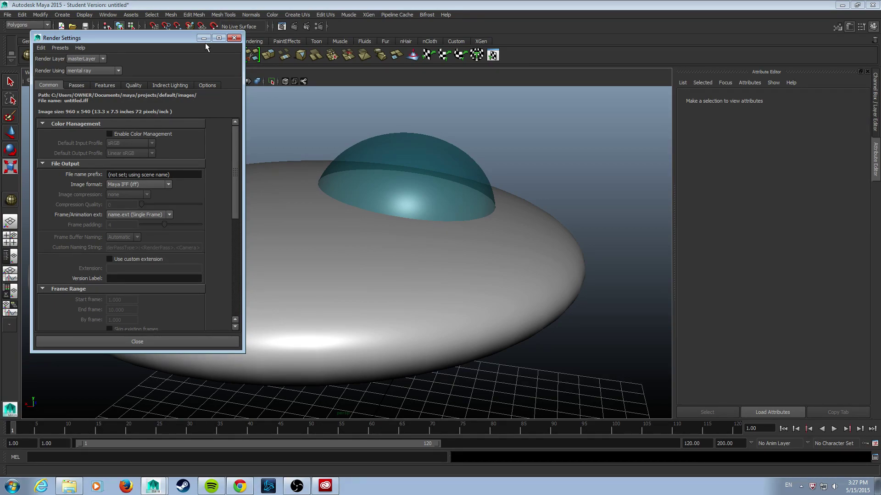
pyautogui.click(235, 40)
pyautogui.click(111, 13)
pyautogui.moveTo(124, 46)
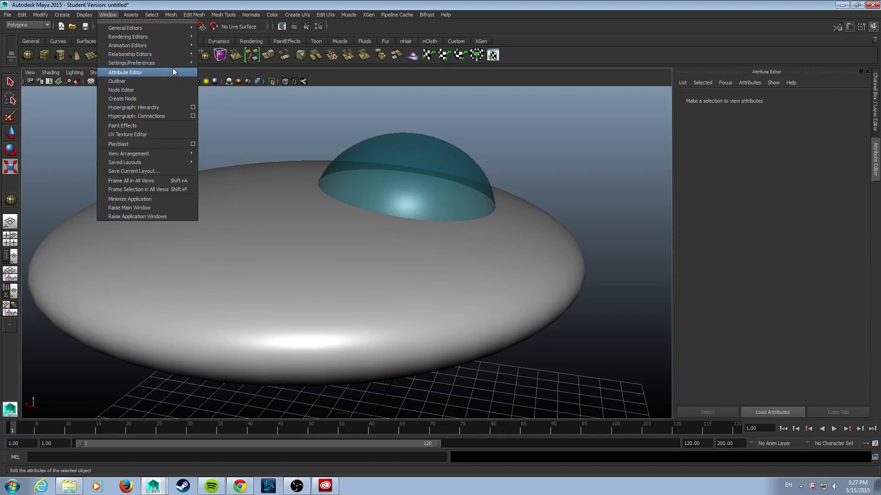
pyautogui.moveTo(173, 63)
pyautogui.click(216, 66)
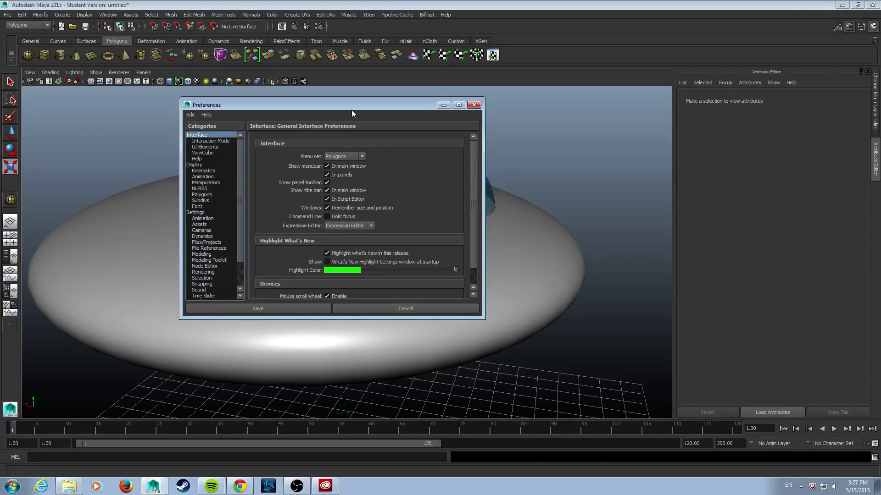
pyautogui.click(473, 106)
pyautogui.click(108, 15)
pyautogui.moveTo(144, 42)
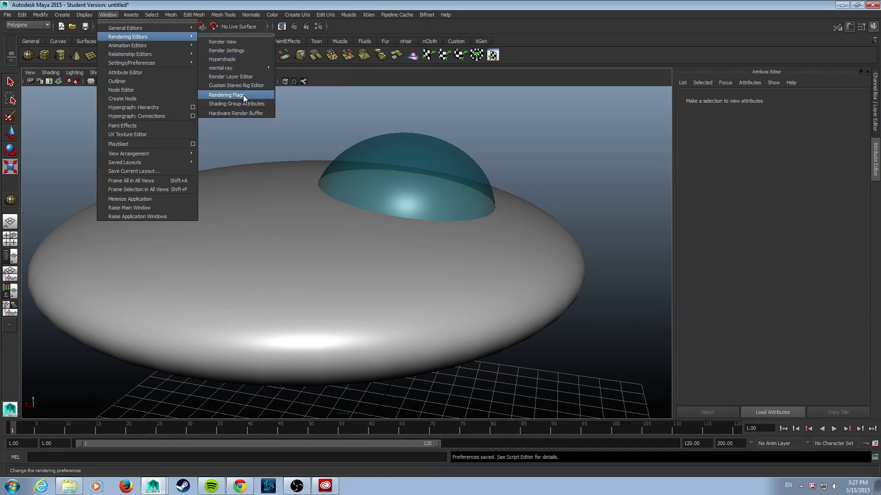
pyautogui.moveTo(238, 70)
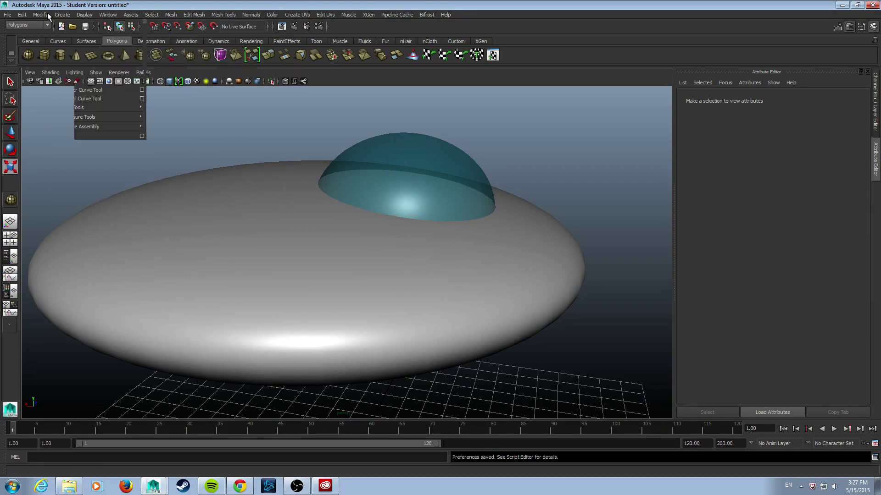
pyautogui.moveTo(92, 82)
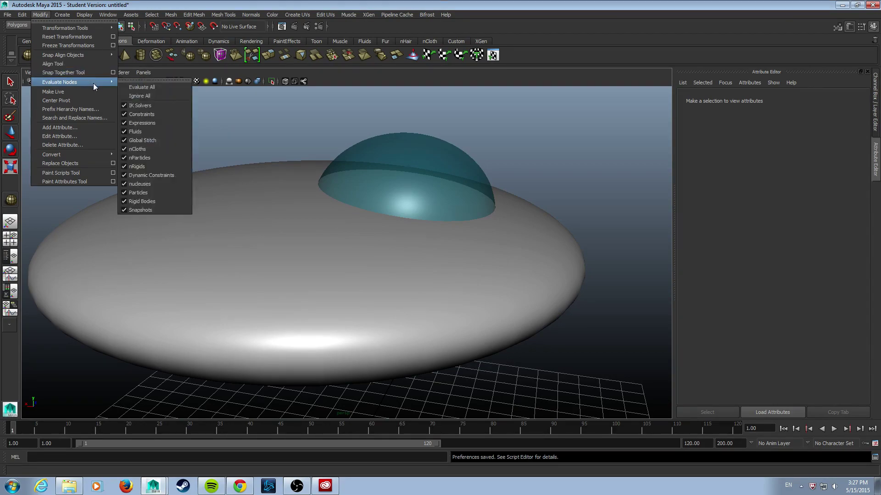
pyautogui.moveTo(117, 19)
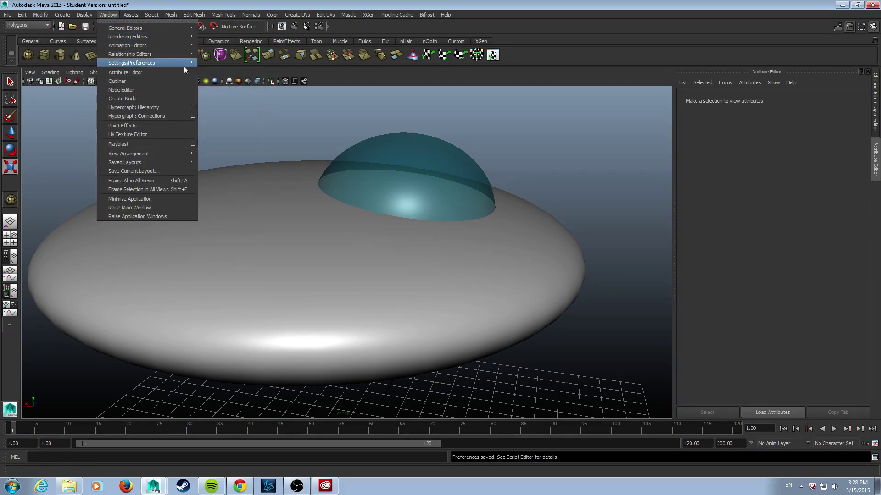
pyautogui.moveTo(196, 63)
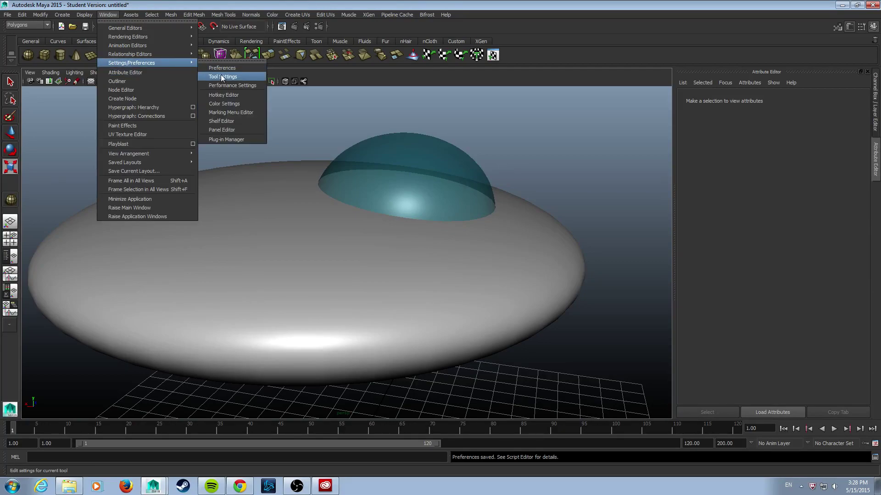
pyautogui.click(228, 139)
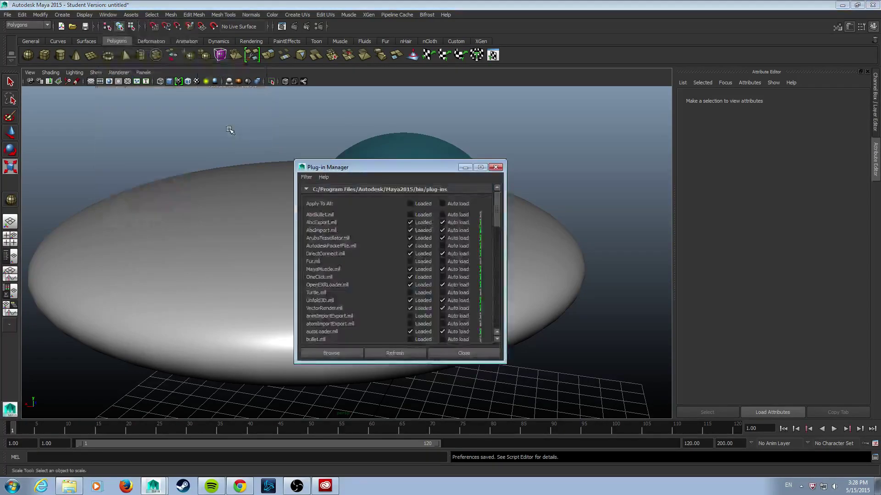
pyautogui.scroll(-15, 454, 231)
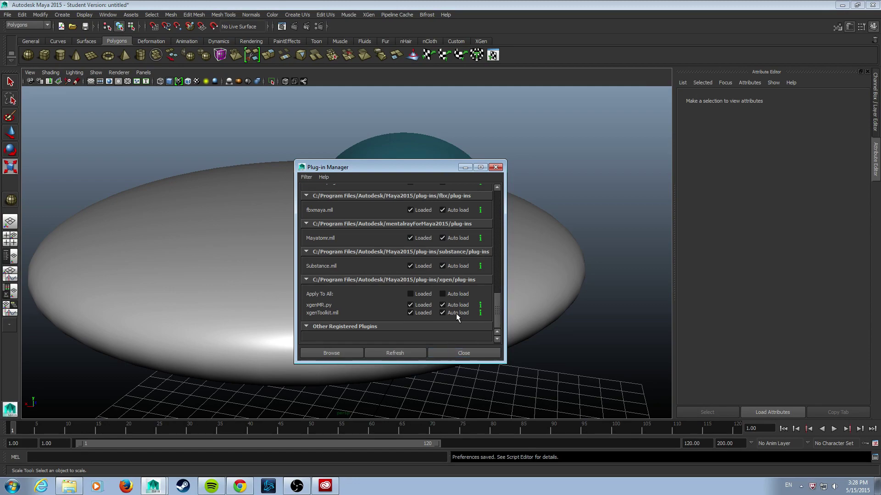
pyautogui.click(495, 167)
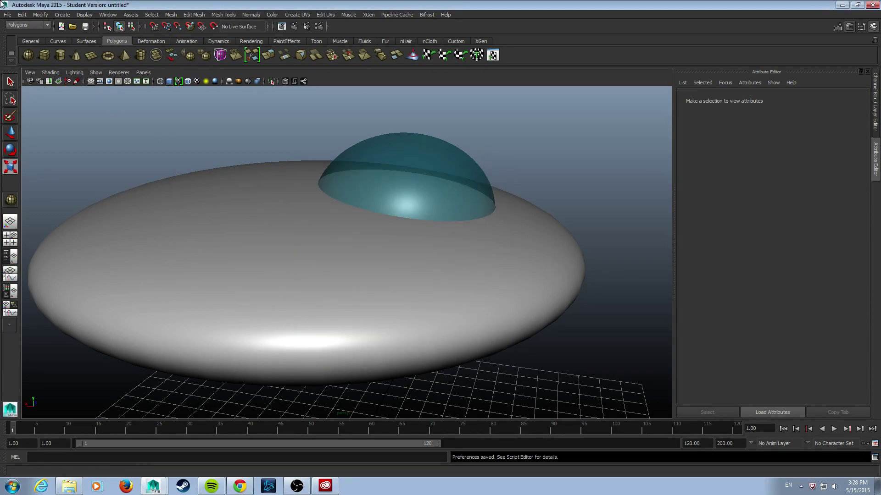
# Keep mental ray as the renderer and set Quality to 1.25.
pyautogui.click(318, 26)
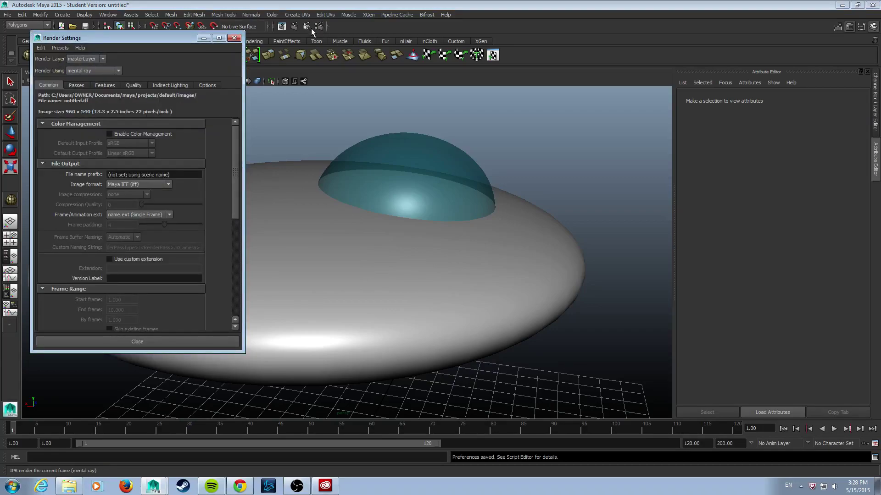
pyautogui.click(119, 71)
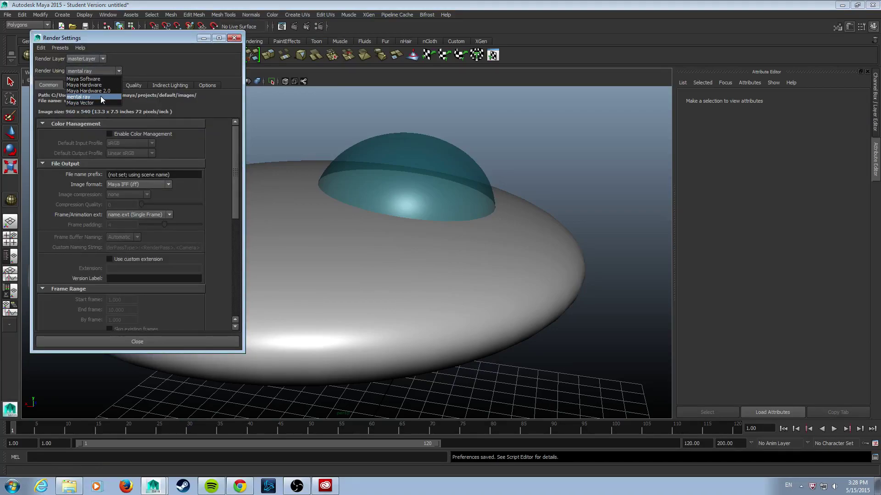
pyautogui.click(101, 96)
pyautogui.click(136, 85)
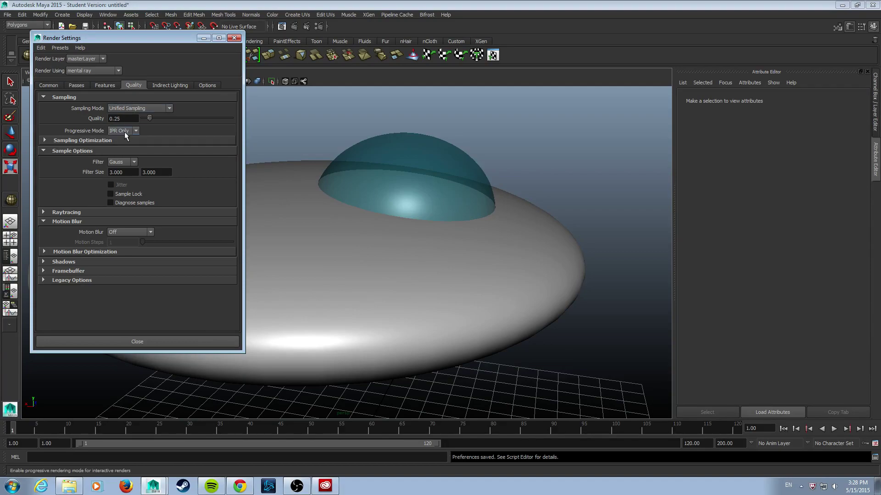
pyautogui.write('1.25')
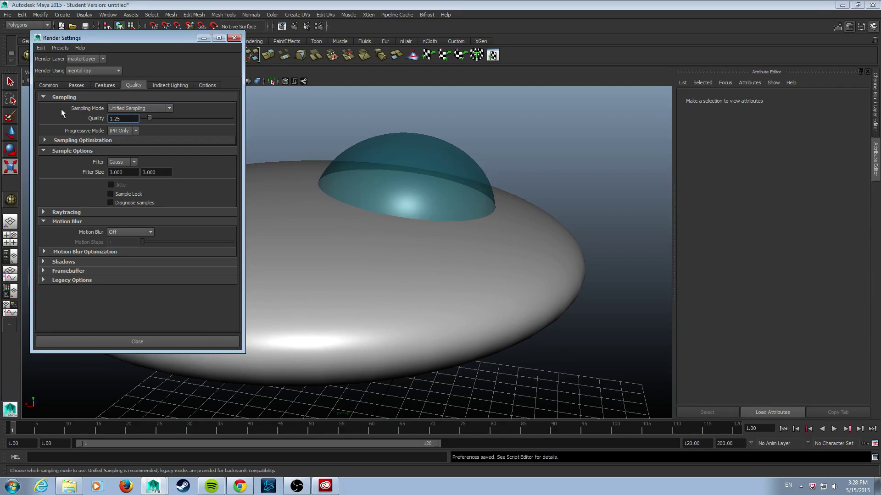
pyautogui.press('Return')
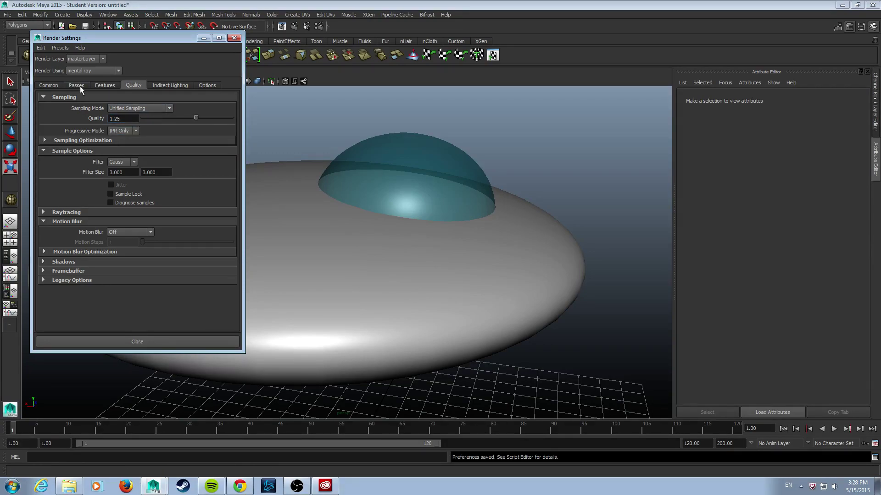
# Choose the HD 720 (1280 x 720) image size preset and close Render Settings.
pyautogui.click(48, 85)
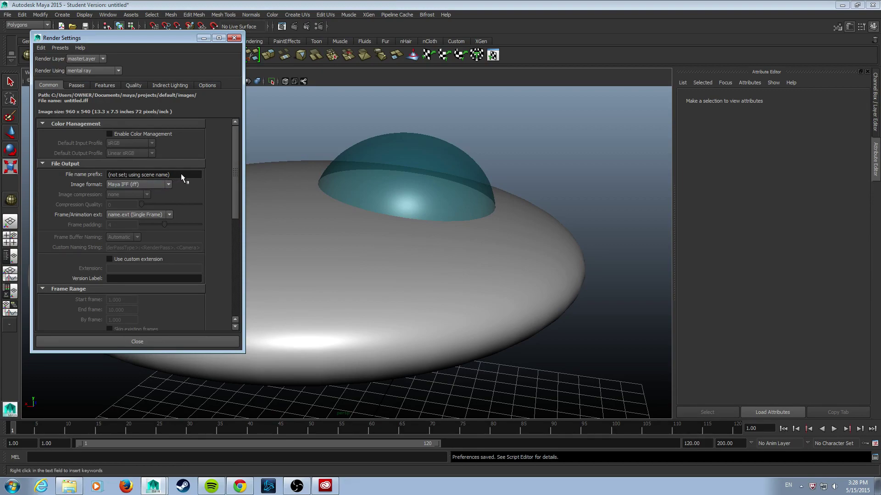
pyautogui.scroll(-7, 160, 194)
pyautogui.scroll(-2, 130, 206)
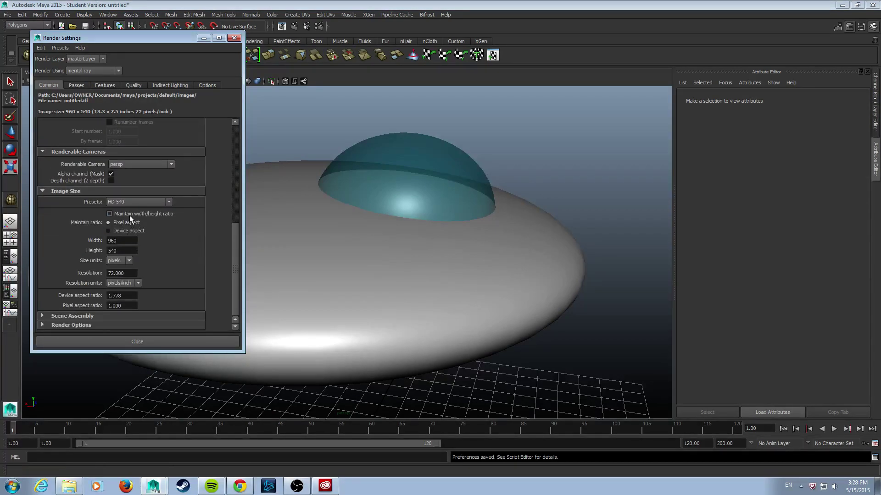
pyautogui.click(138, 202)
pyautogui.scroll(-3, 169, 228)
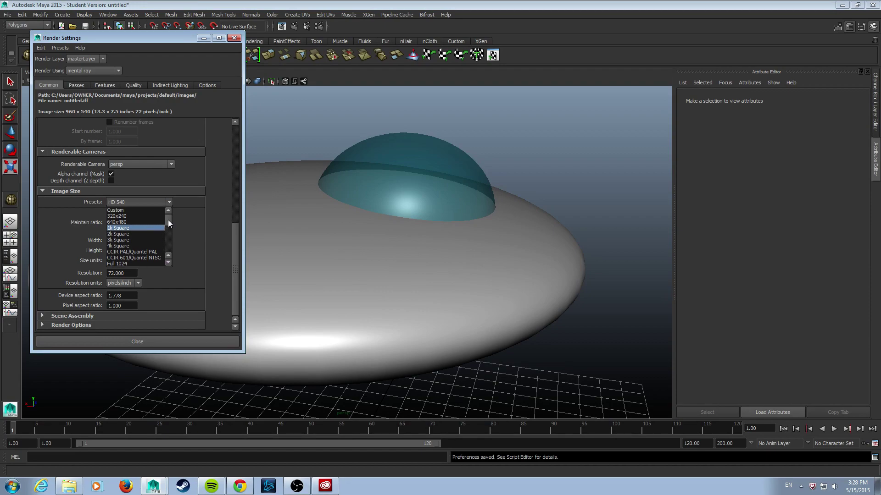
pyautogui.scroll(3, 169, 231)
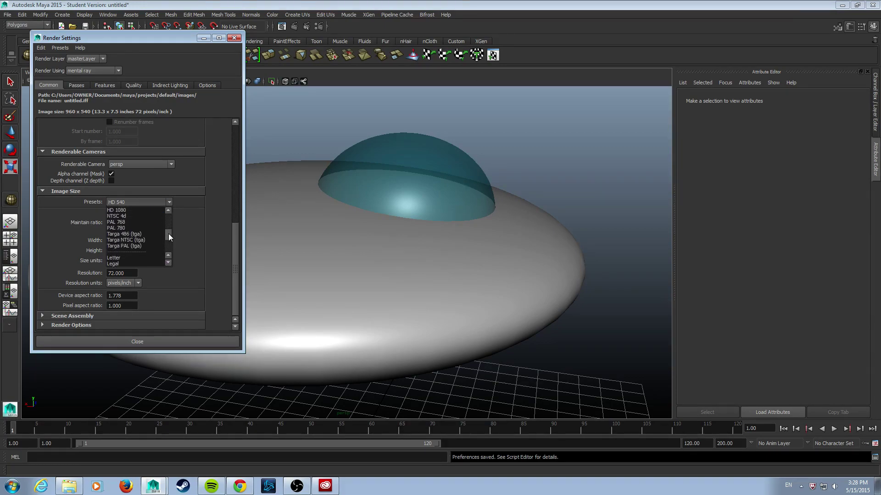
pyautogui.click(134, 245)
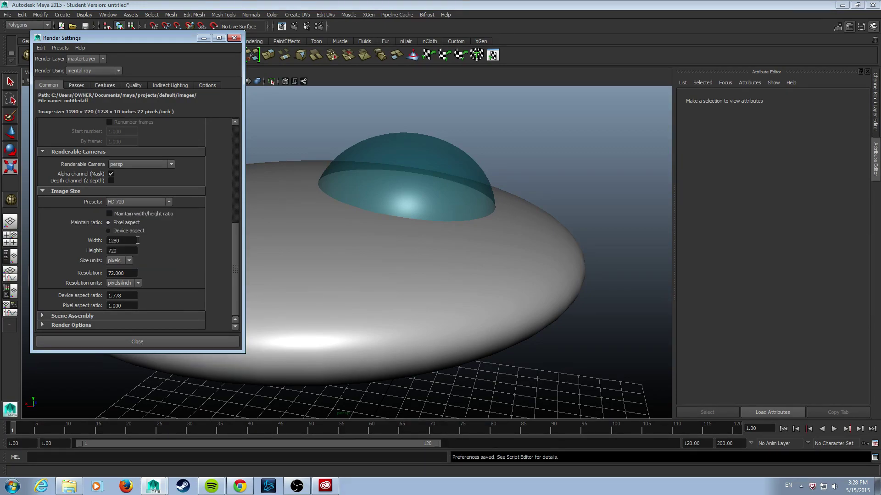
pyautogui.click(169, 341)
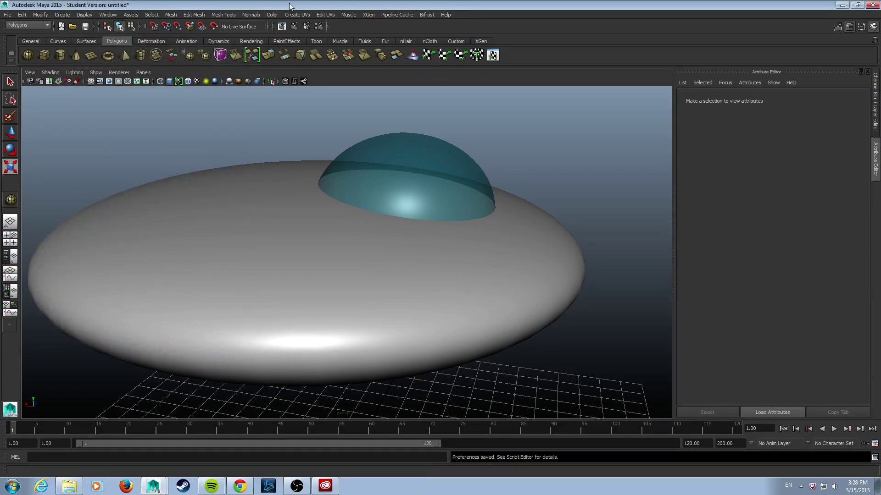
# Orbit the camera closer to the UFO, then close the finished 1280 x 720 render.
pyautogui.keyDown('alt'); pyautogui.moveTo(394, 183); pyautogui.dragTo(522, 189); pyautogui.keyUp('alt')
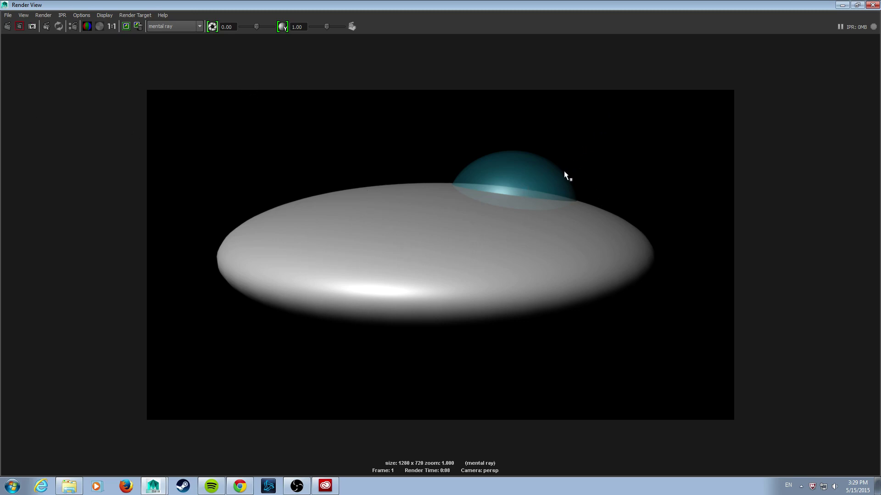
pyautogui.click(873, 5)
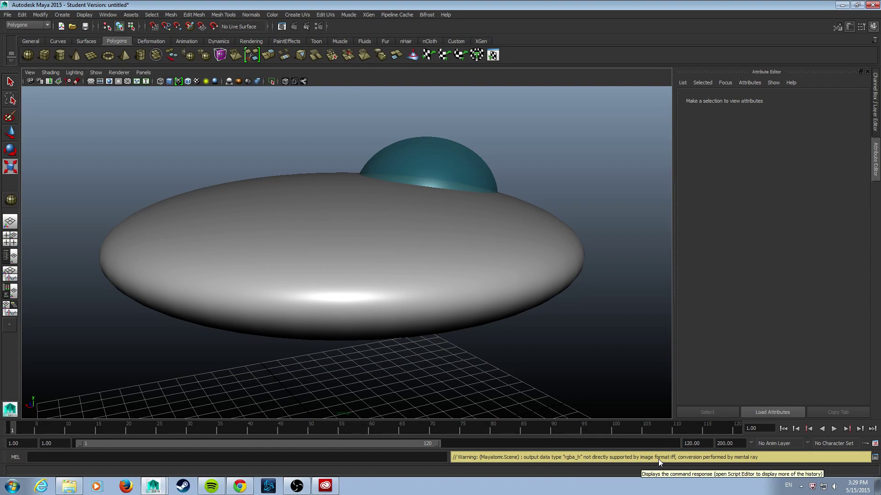
pyautogui.keyDown('alt'); pyautogui.moveTo(590, 415); pyautogui.dragTo(459, 315); pyautogui.keyUp('alt')
pyautogui.press('Delete')
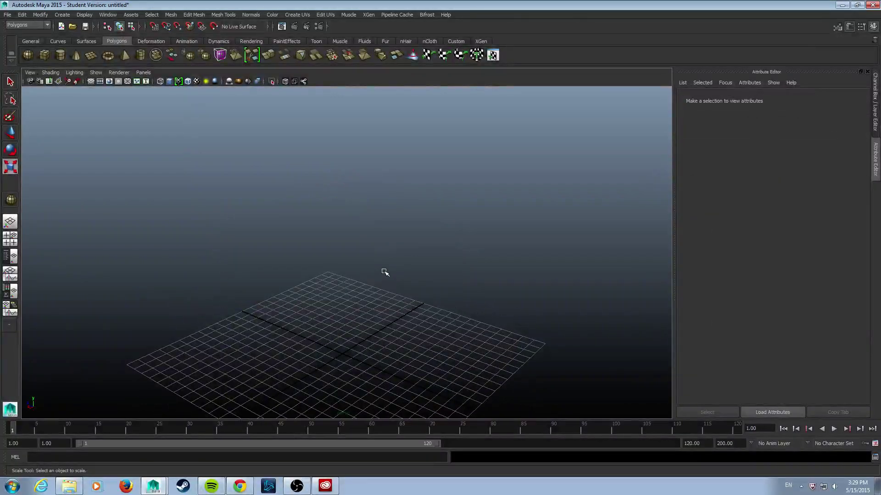
pyautogui.click(69, 486)
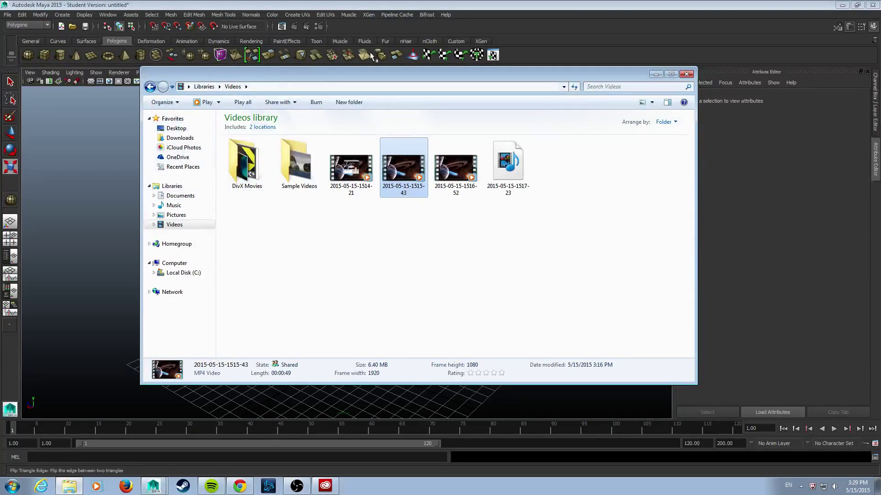
pyautogui.click(656, 74)
pyautogui.keyDown('alt'); pyautogui.moveTo(410, 266); pyautogui.dragTo(419, 330); pyautogui.keyUp('alt')
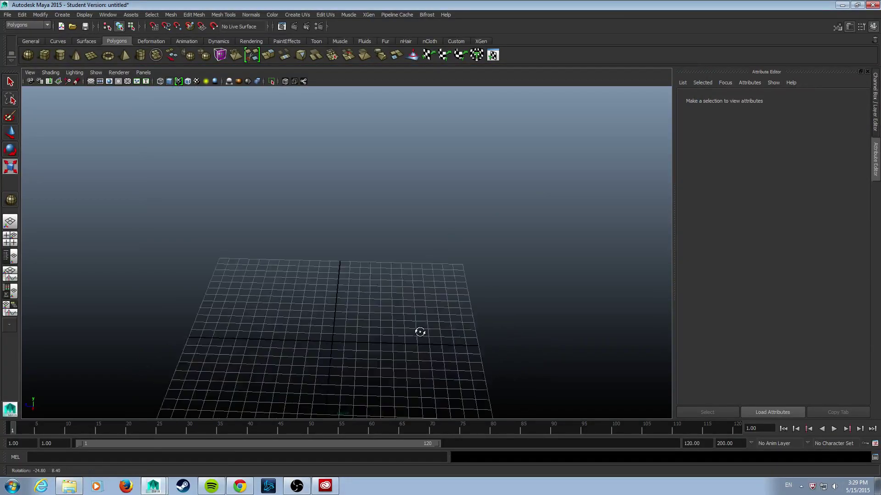
pyautogui.keyDown('alt'); pyautogui.moveTo(418, 331); pyautogui.dragTo(487, 346, button='right'); pyautogui.keyUp('alt')
pyautogui.keyDown('alt'); pyautogui.moveTo(488, 346); pyautogui.dragTo(462, 327); pyautogui.keyUp('alt')
pyautogui.hotkey('ctrl', 'z')
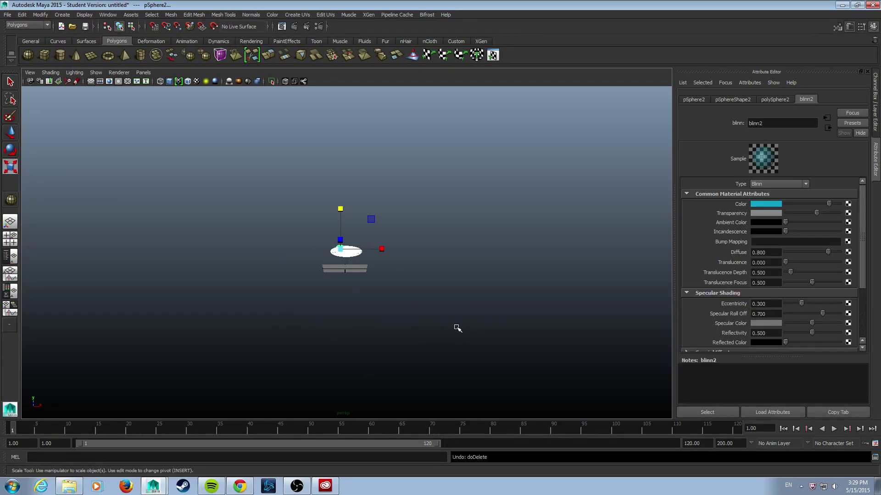
pyautogui.keyDown('alt'); pyautogui.moveTo(366, 326); pyautogui.dragTo(412, 299, button='right'); pyautogui.keyUp('alt')
pyautogui.press('5')
pyautogui.click(428, 291)
pyautogui.moveTo(428, 291)
pyautogui.keyDown('alt'); pyautogui.mouseDown()
pyautogui.moveTo(311, 272)
pyautogui.moveTo(281, 238)
pyautogui.moveTo(409, 269)
pyautogui.moveTo(448, 303)
pyautogui.mouseUp(); pyautogui.keyUp('alt')
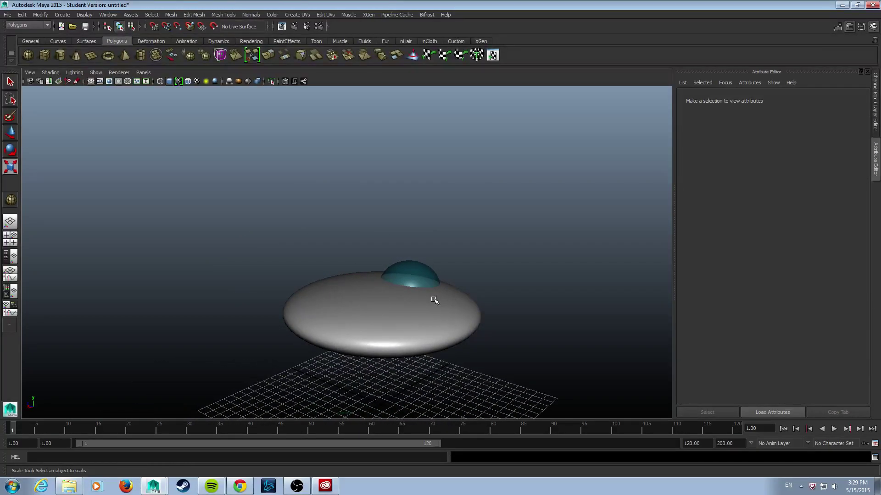